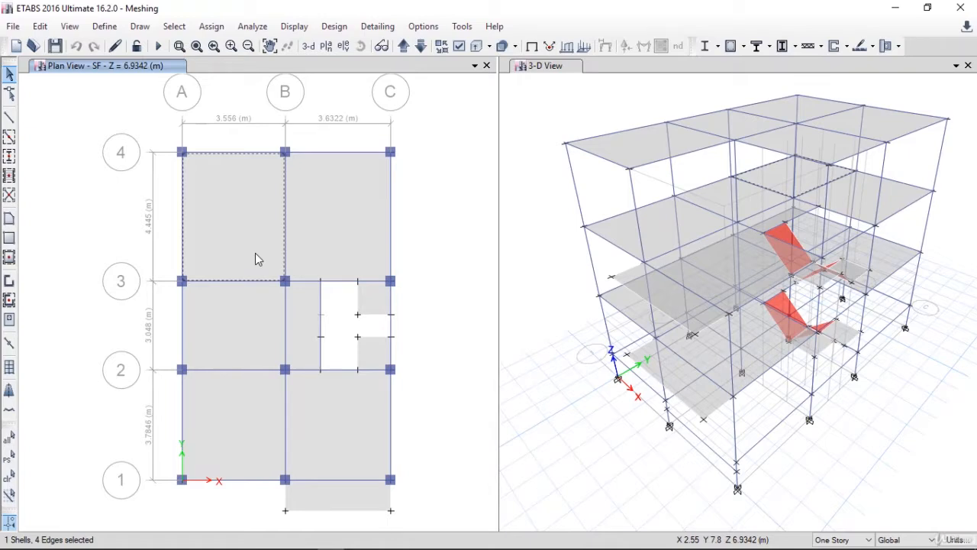
# Clear the current selection and select all shells with the Slab and Staircase Slab properties
pyautogui.click(255, 252)
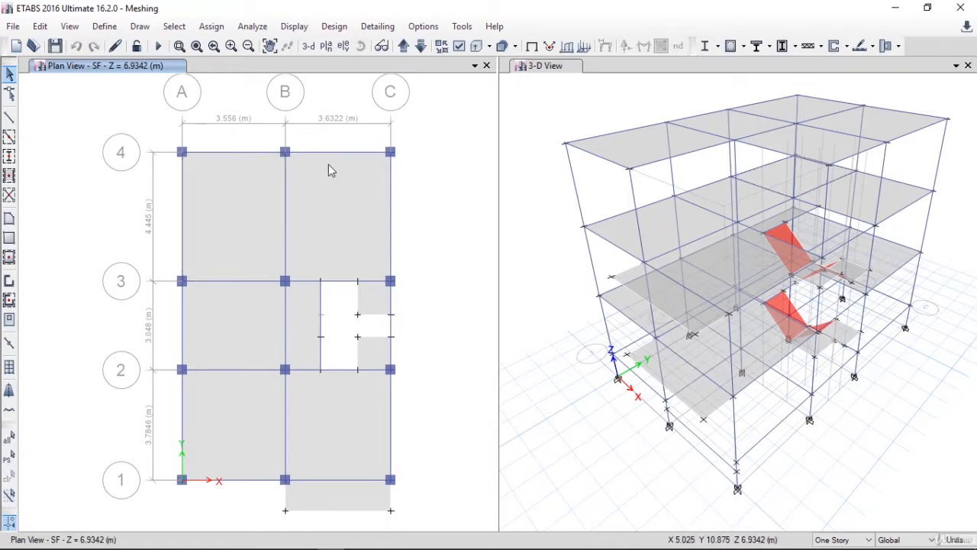
pyautogui.click(175, 28)
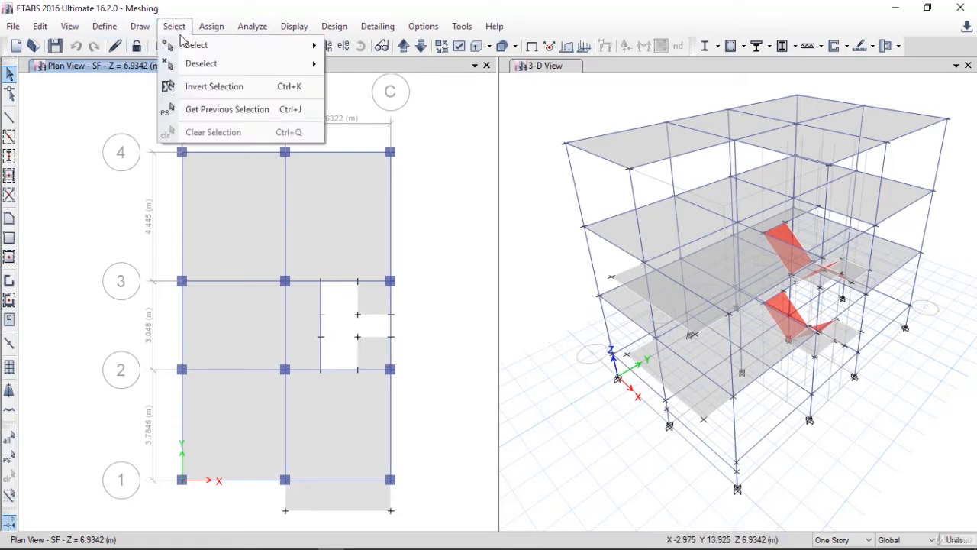
pyautogui.moveTo(196, 45)
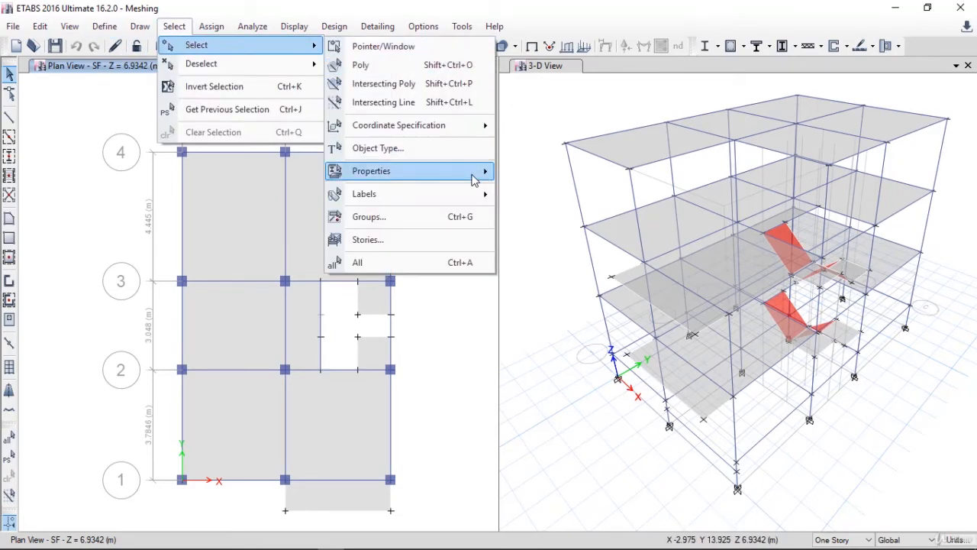
pyautogui.moveTo(473, 179)
pyautogui.click(552, 213)
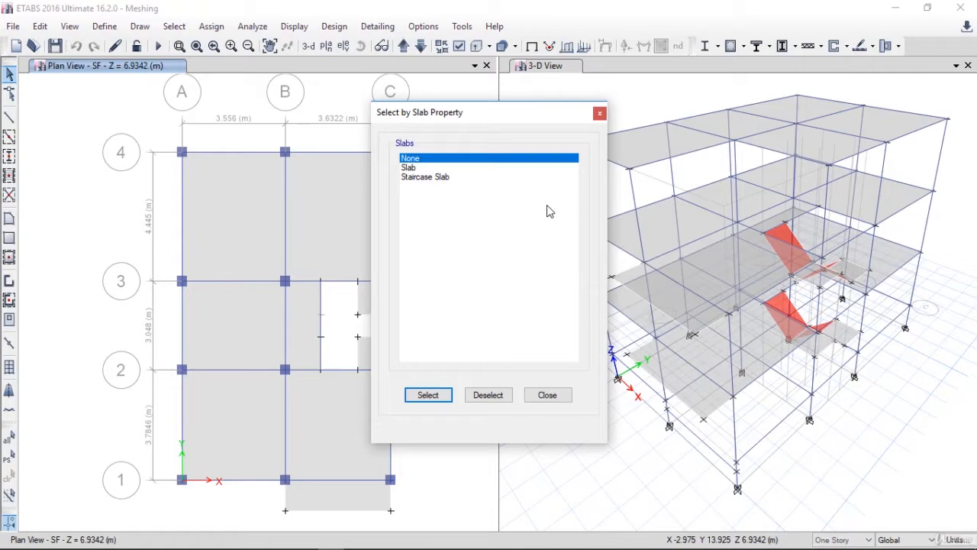
pyautogui.click(412, 169)
pyautogui.keyDown('ctrl'); pyautogui.click(419, 177); pyautogui.keyUp('ctrl')
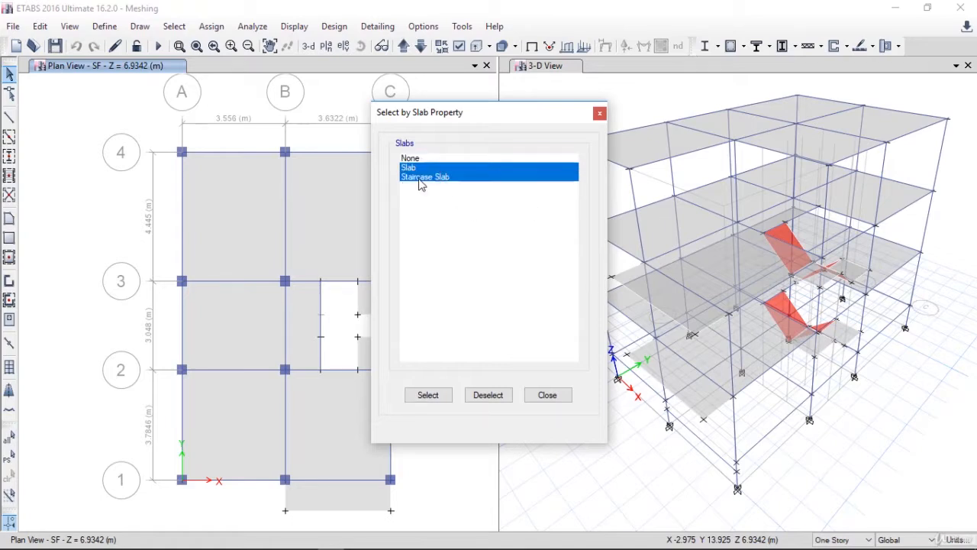
pyautogui.click(427, 395)
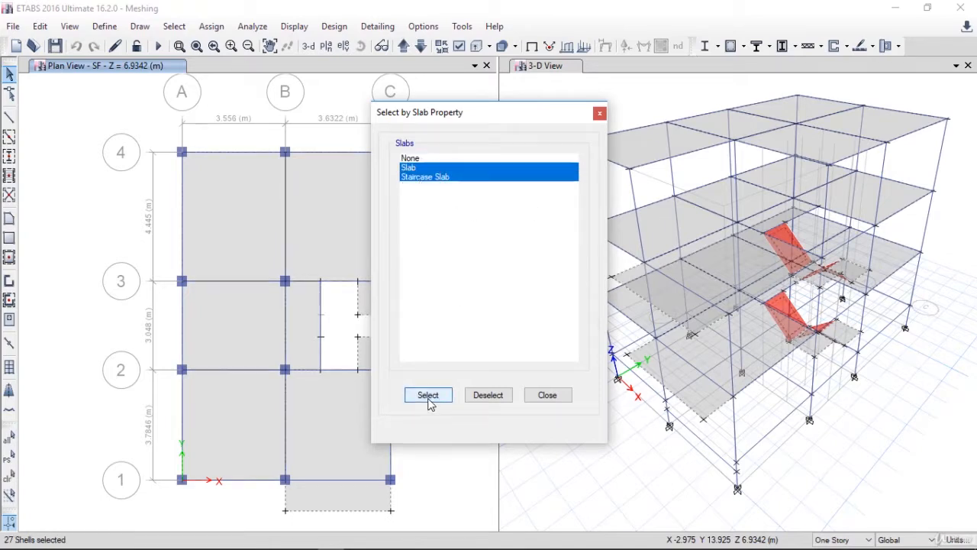
pyautogui.click(547, 394)
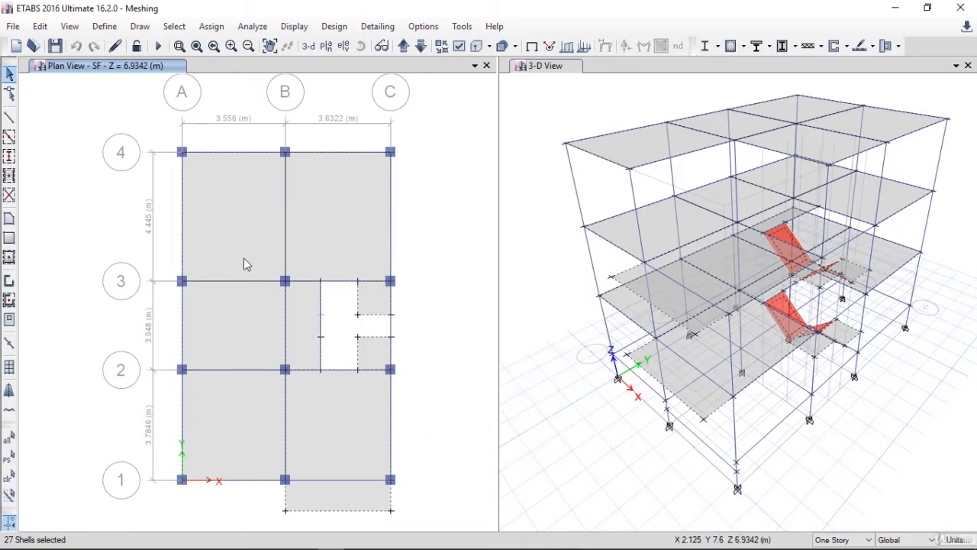
# Open the floor auto mesh options for the selected slabs
pyautogui.click(209, 28)
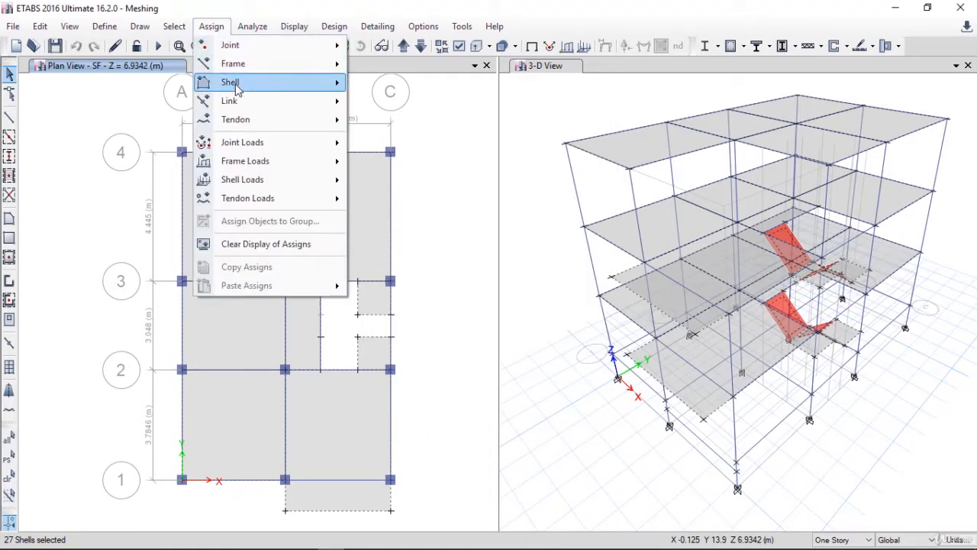
pyautogui.moveTo(238, 83)
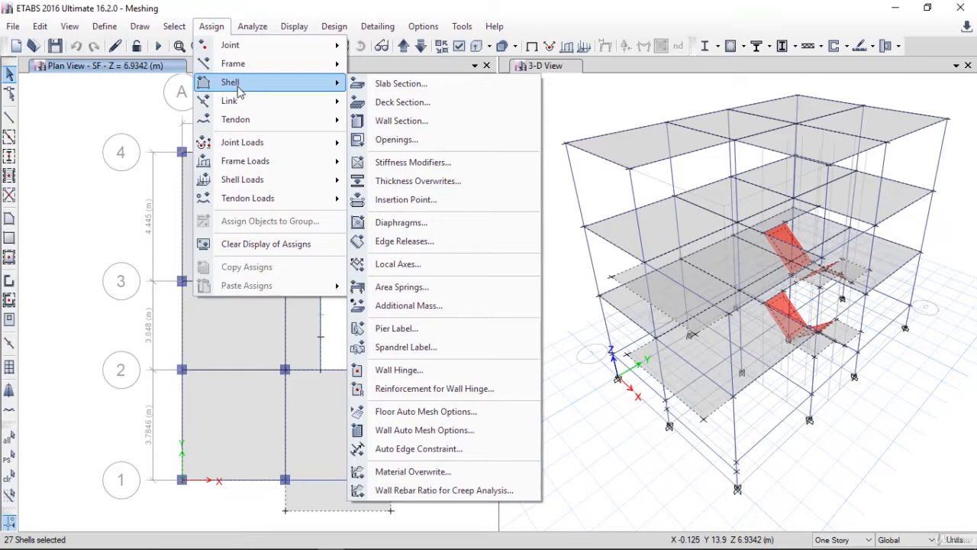
pyautogui.click(425, 412)
pyautogui.moveTo(367, 125); pyautogui.dragTo(457, 77)
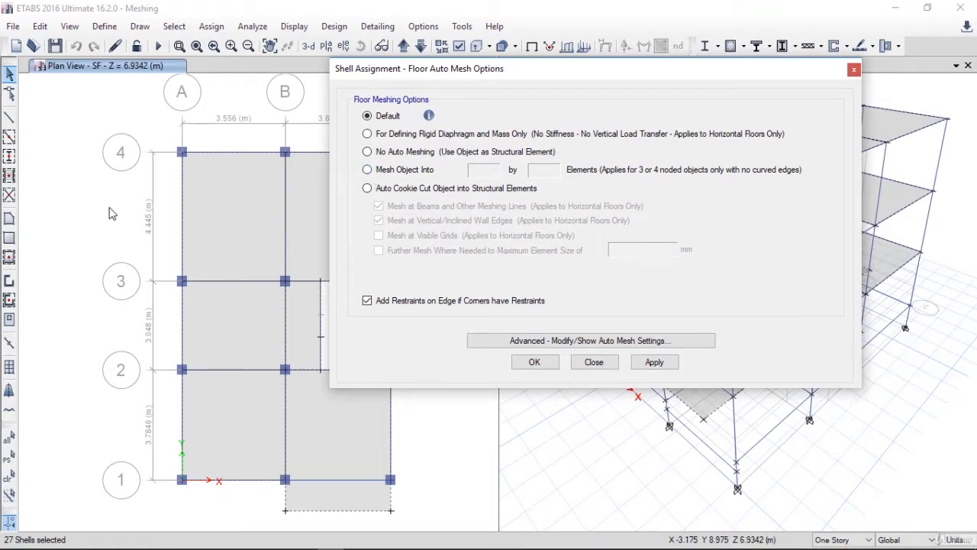
pyautogui.click(380, 174)
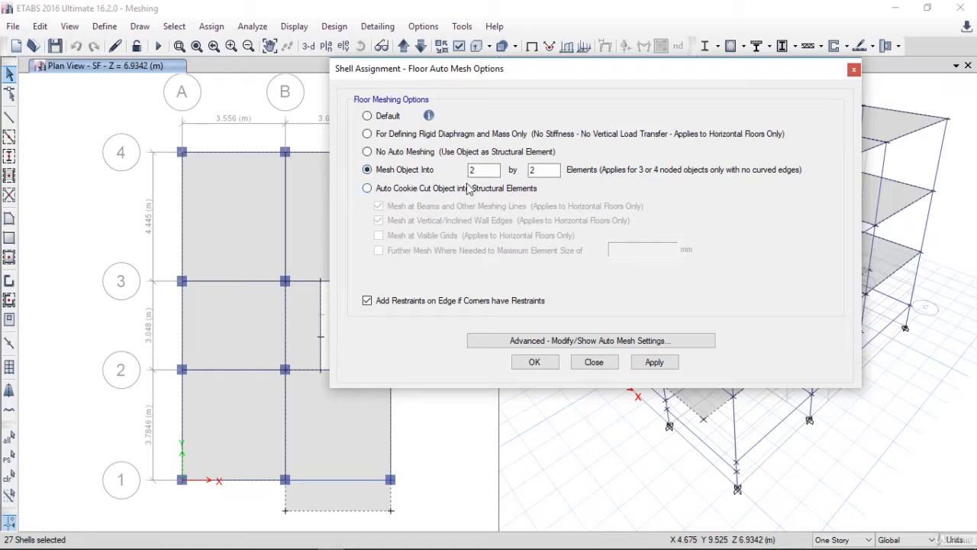
pyautogui.moveTo(536, 72); pyautogui.dragTo(598, 65)
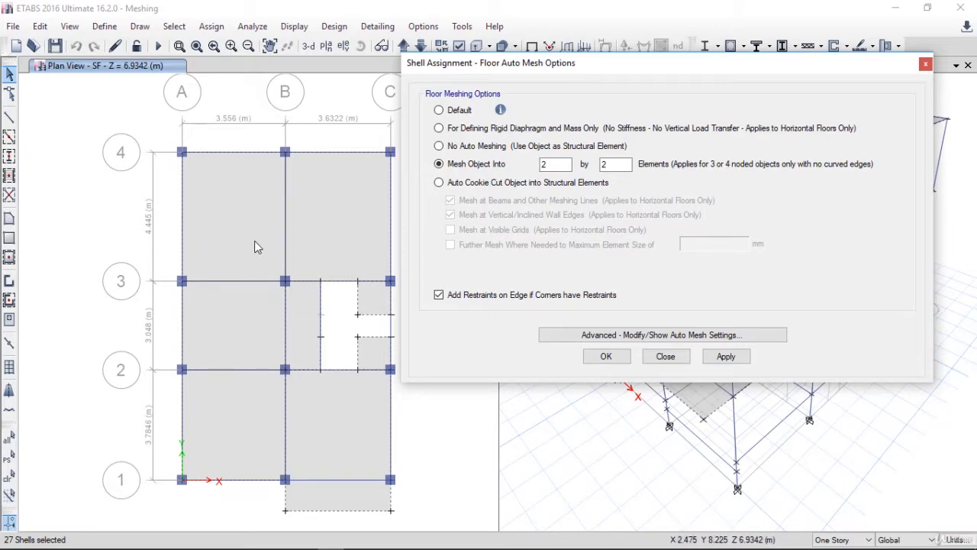
pyautogui.click(440, 111)
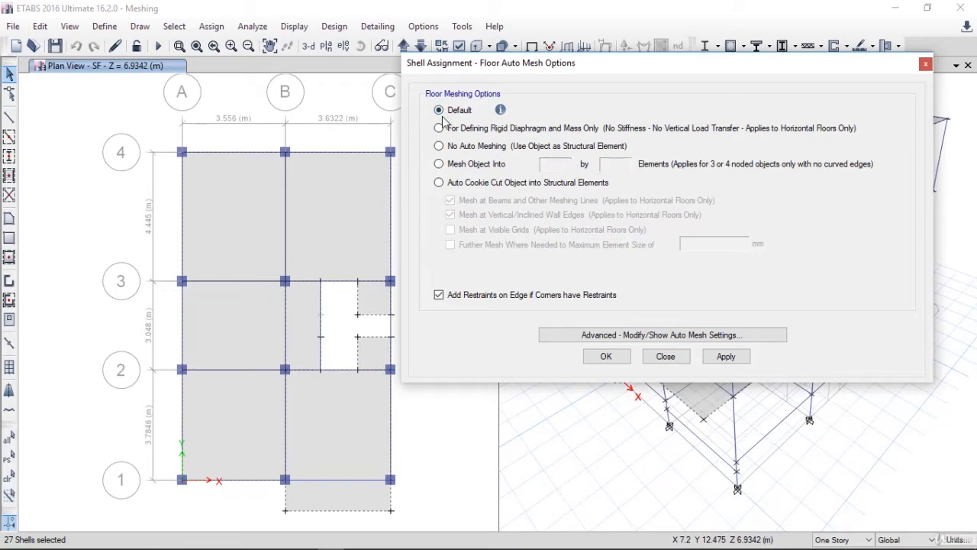
# Set the approximate maximum slab mesh size to 0.5 m and assign the Default floor meshing option to the selected slabs
pyautogui.click(601, 335)
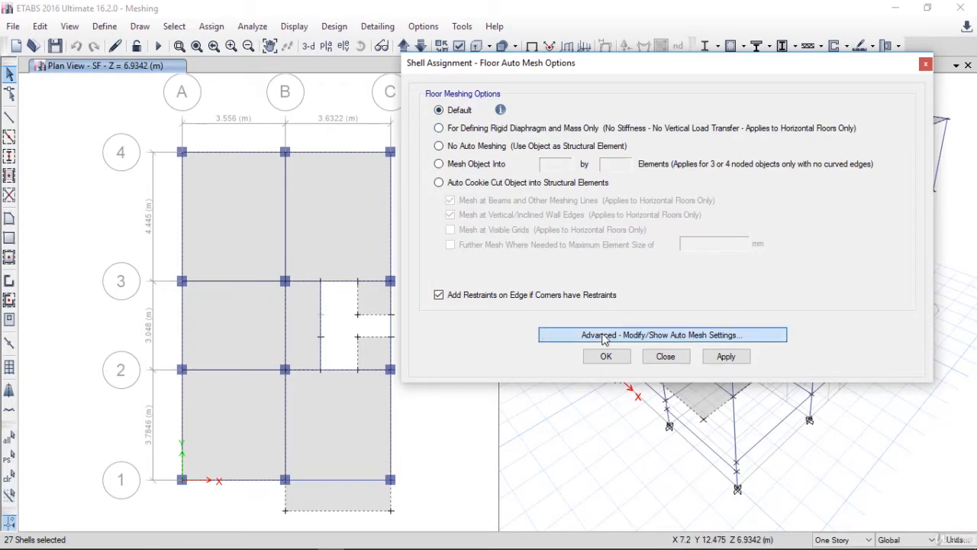
pyautogui.moveTo(473, 137); pyautogui.dragTo(601, 95)
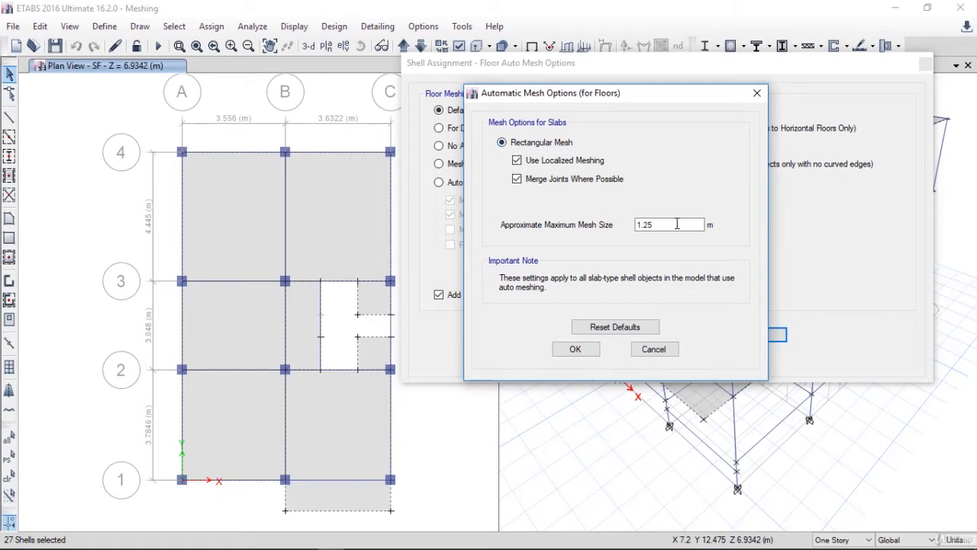
pyautogui.moveTo(678, 224); pyautogui.dragTo(577, 231)
pyautogui.write('0.5')
pyautogui.click(569, 350)
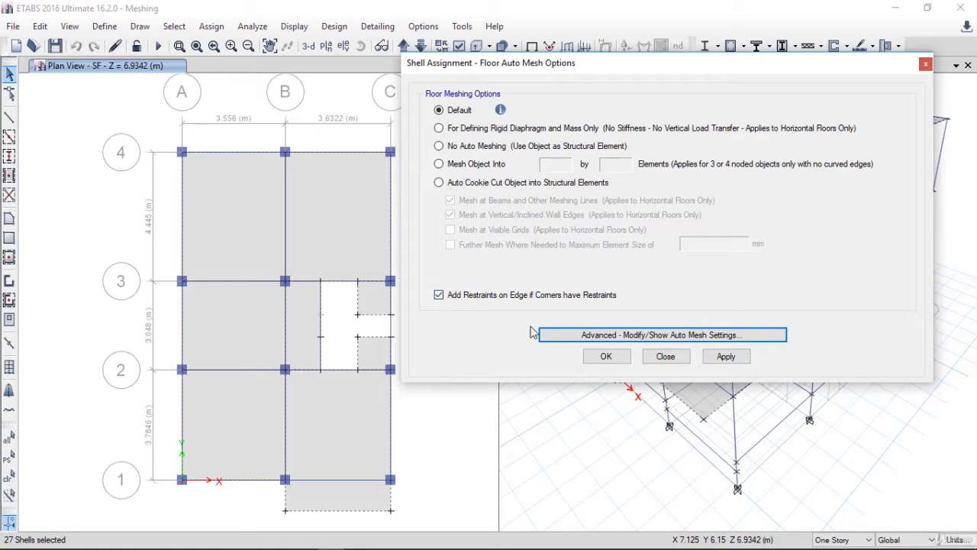
pyautogui.click(728, 359)
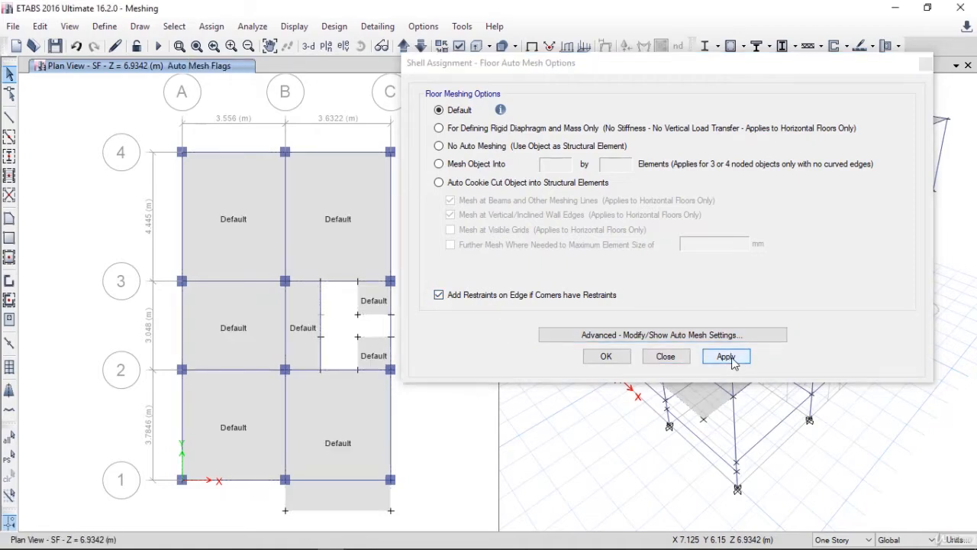
pyautogui.click(613, 359)
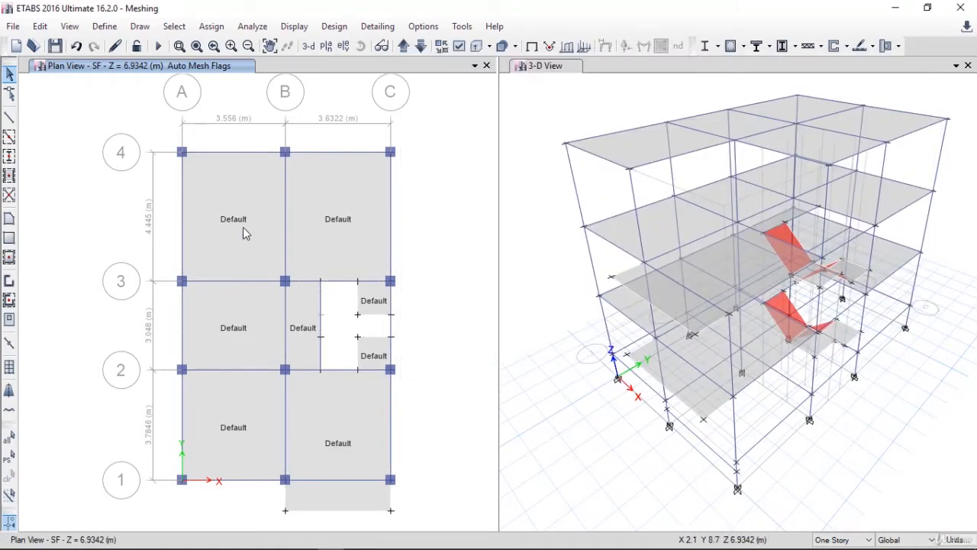
# Show the shell analysis mesh in the plan view and inspect it around the grid B columns
pyautogui.click(459, 48)
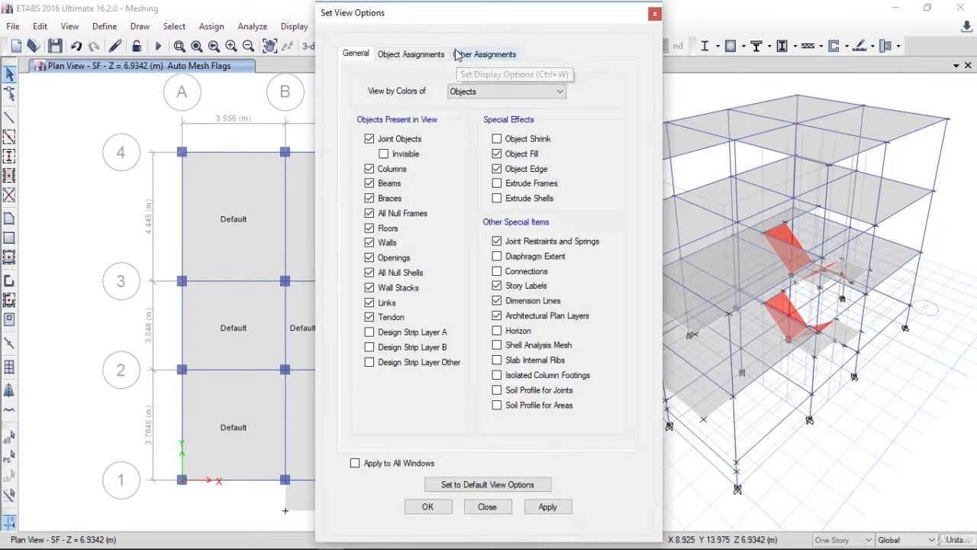
pyautogui.click(591, 334)
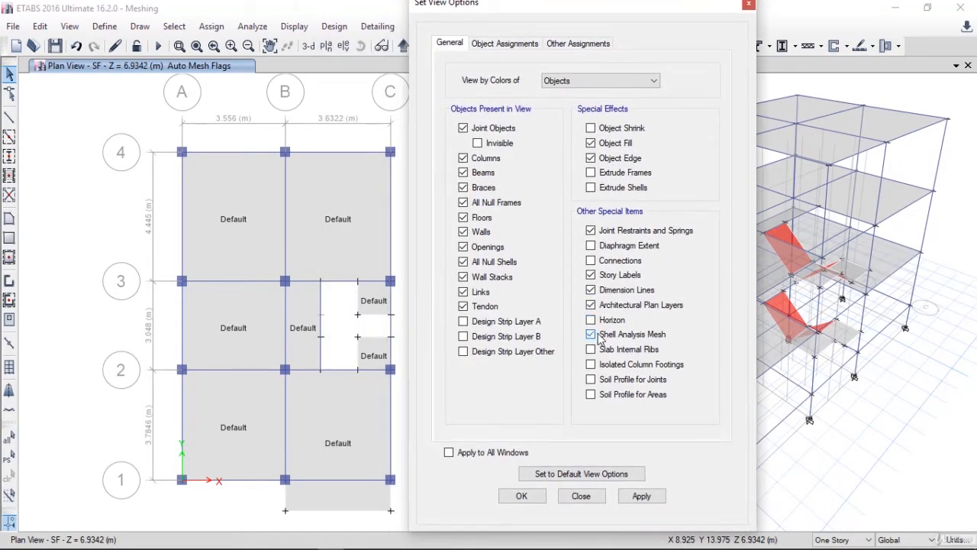
pyautogui.click(640, 497)
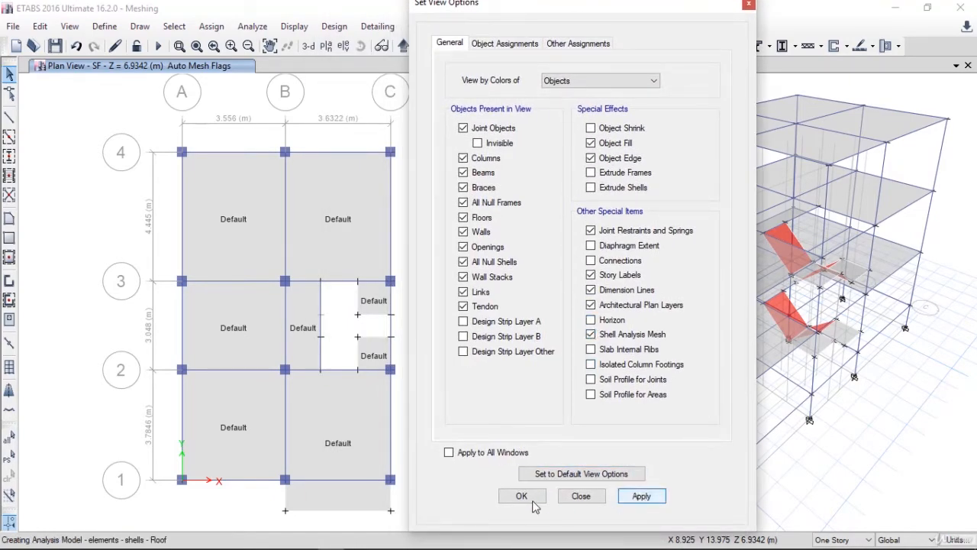
pyautogui.click(522, 497)
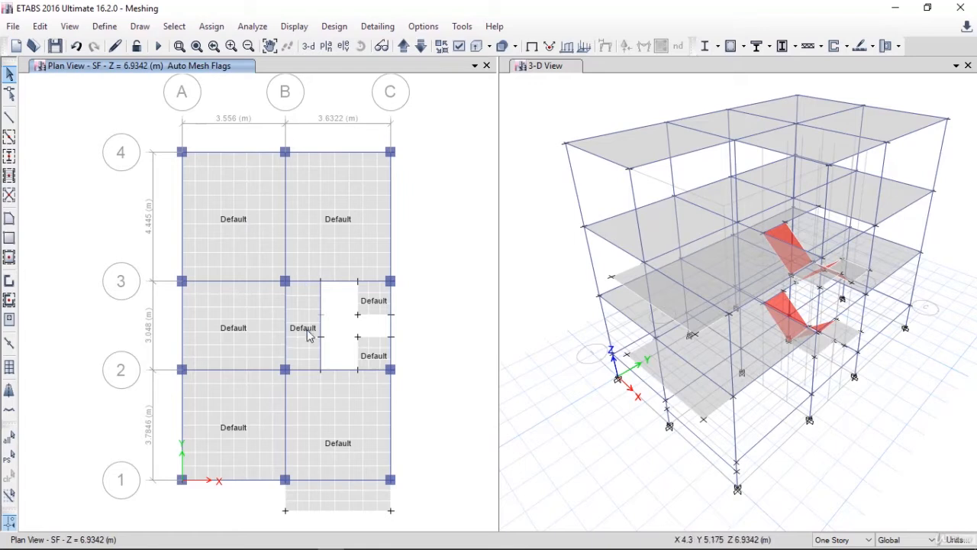
pyautogui.scroll(3, 280, 334)
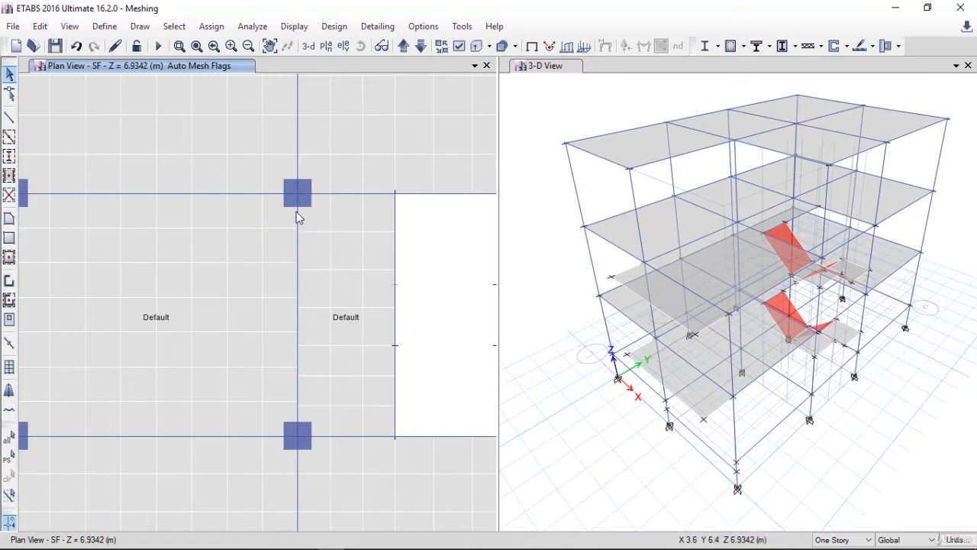
pyautogui.scroll(-5, 277, 313)
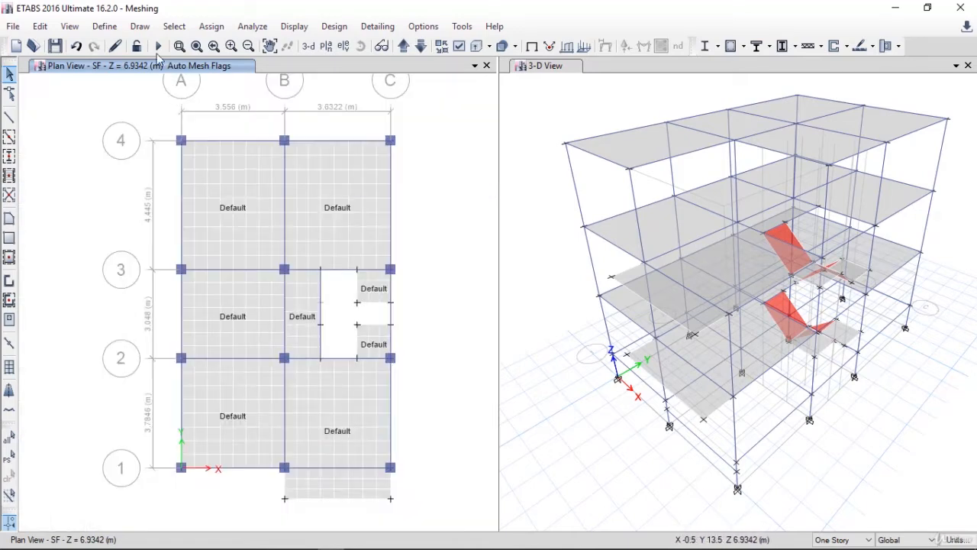
# Restore the previous slab selection and assign auto edge constraints around walls and floors, applied to the full structure
pyautogui.click(10, 456)
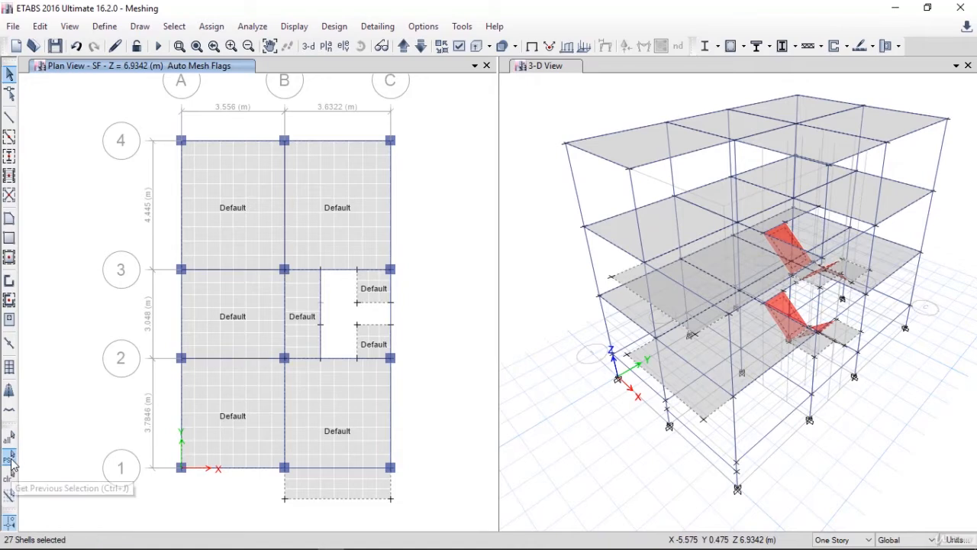
pyautogui.click(219, 30)
pyautogui.moveTo(241, 85)
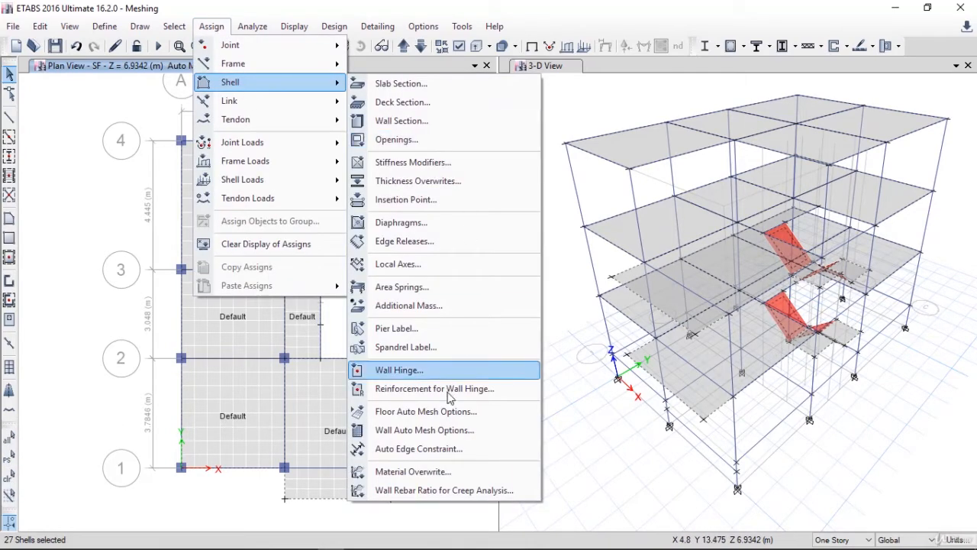
pyautogui.click(436, 449)
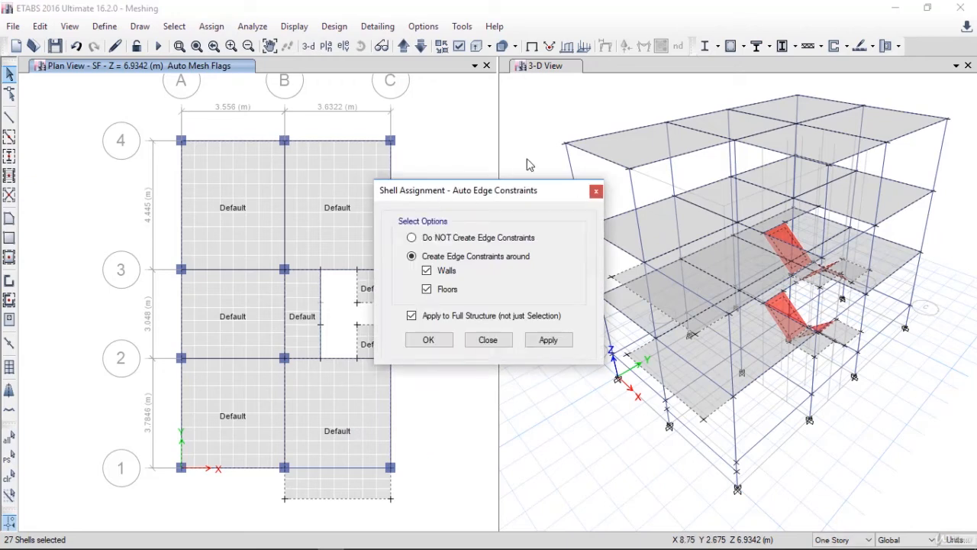
pyautogui.moveTo(497, 191); pyautogui.dragTo(586, 160)
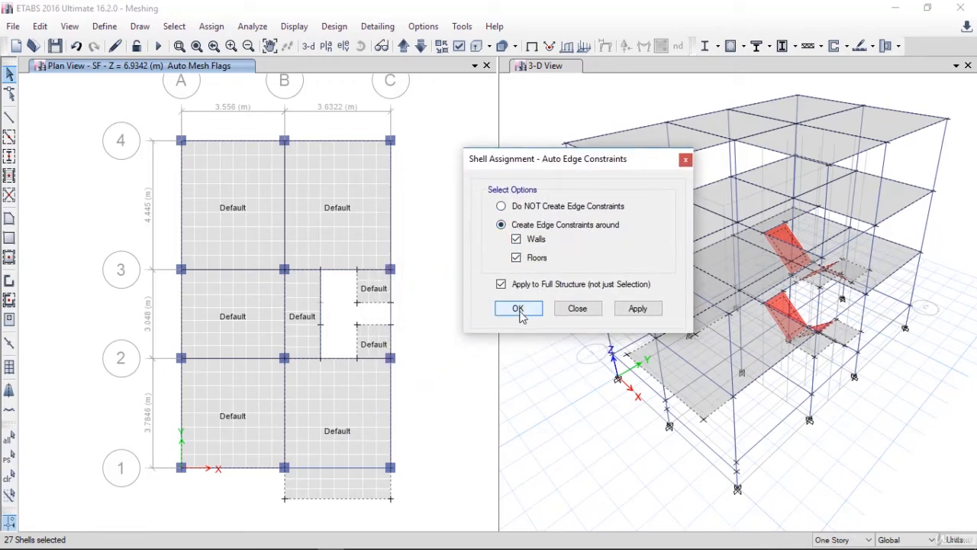
pyautogui.click(636, 315)
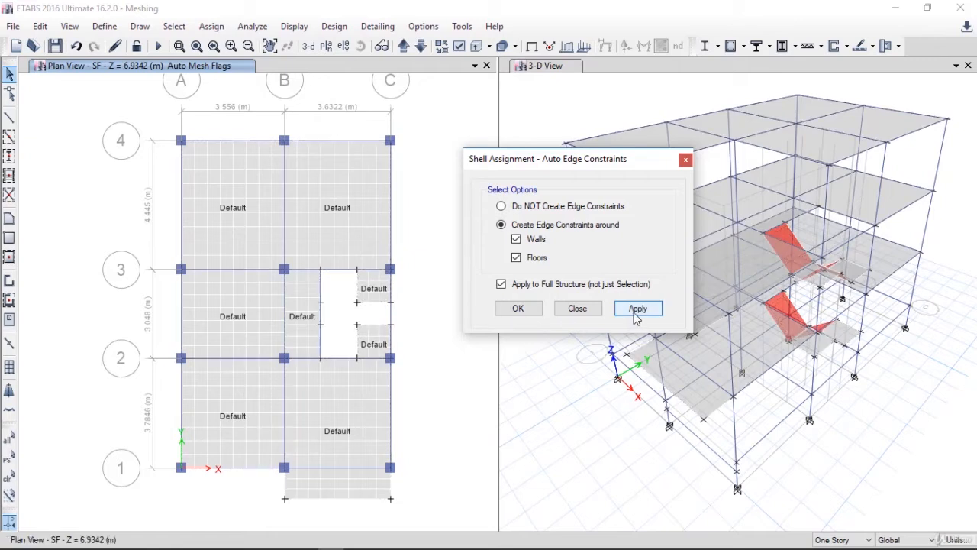
pyautogui.click(517, 309)
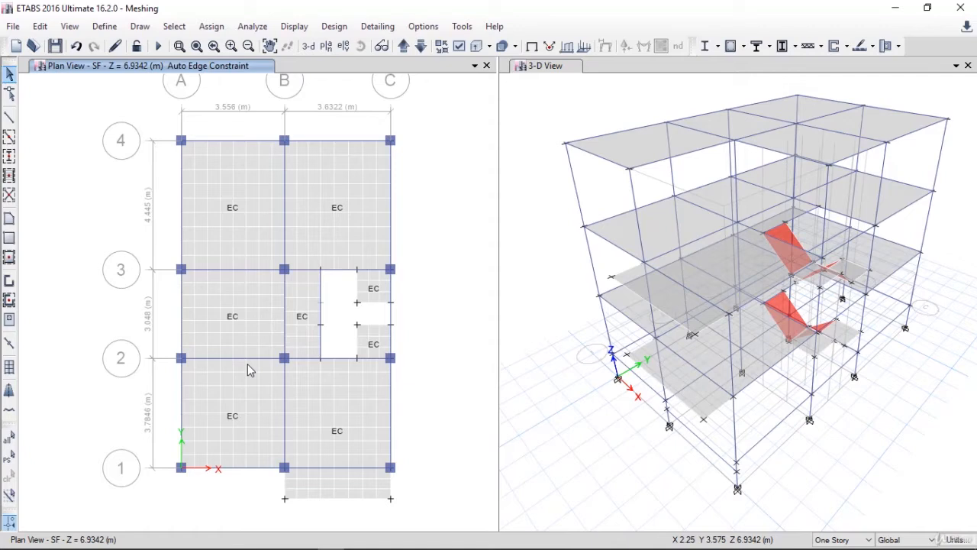
# Select all frames with the Beam, Beam 9"*9" and Column properties
pyautogui.click(174, 28)
pyautogui.moveTo(191, 46)
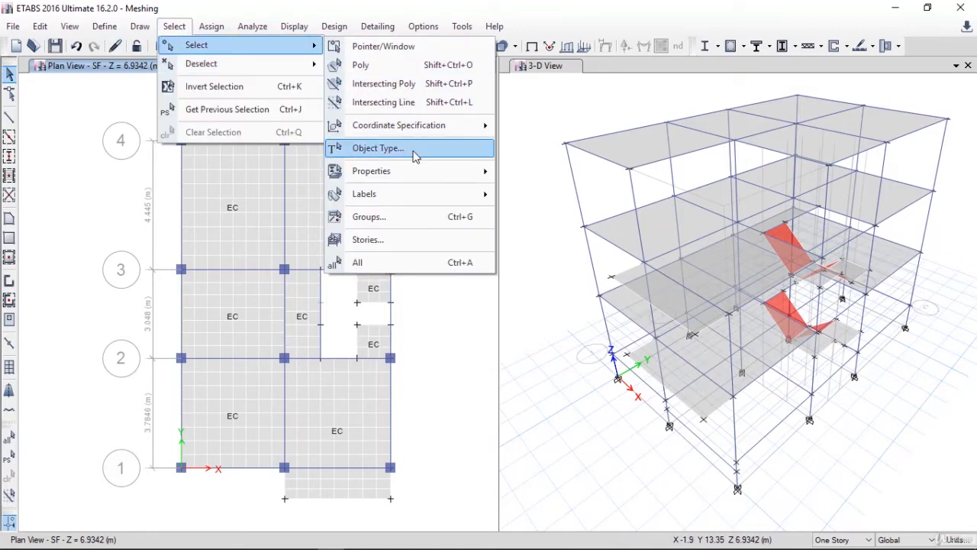
pyautogui.moveTo(418, 174)
pyautogui.click(533, 197)
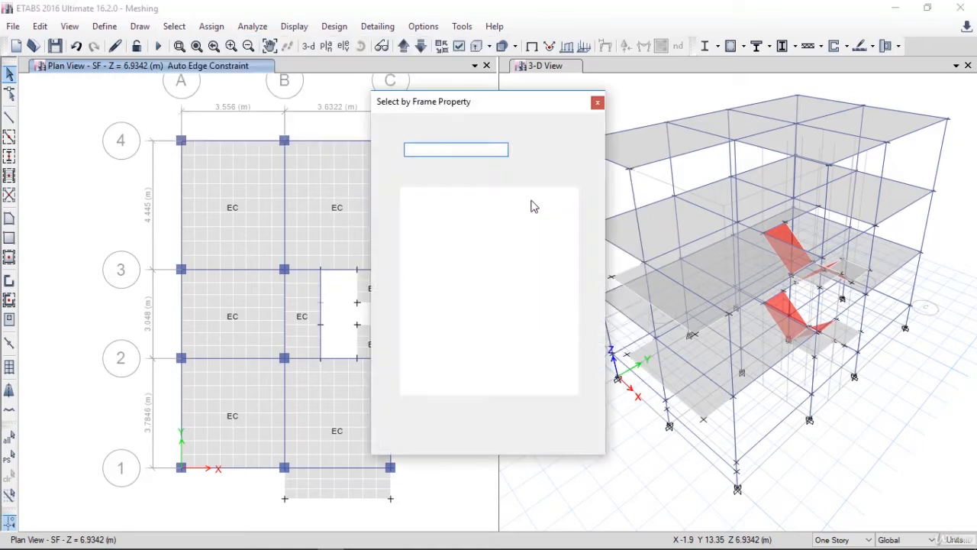
pyautogui.click(415, 203)
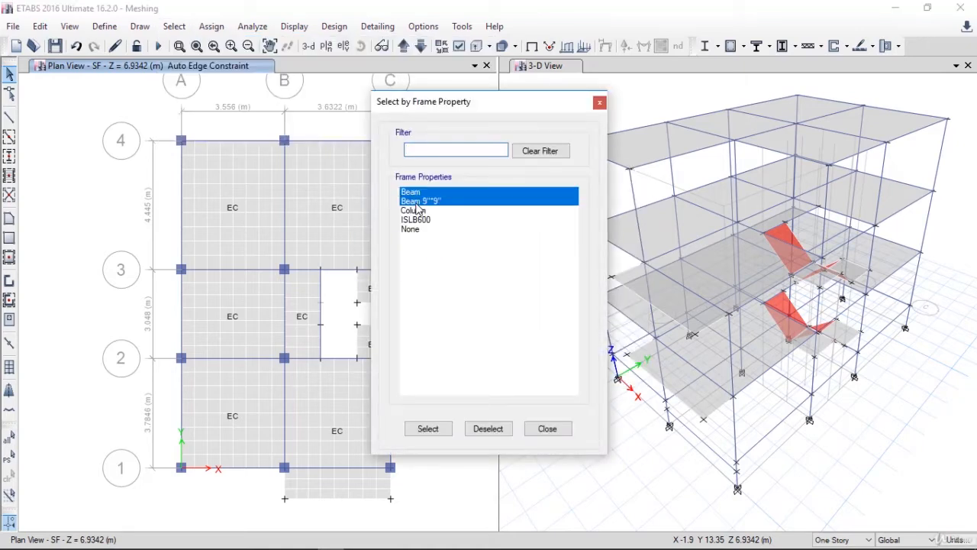
pyautogui.click(418, 213)
pyautogui.click(430, 429)
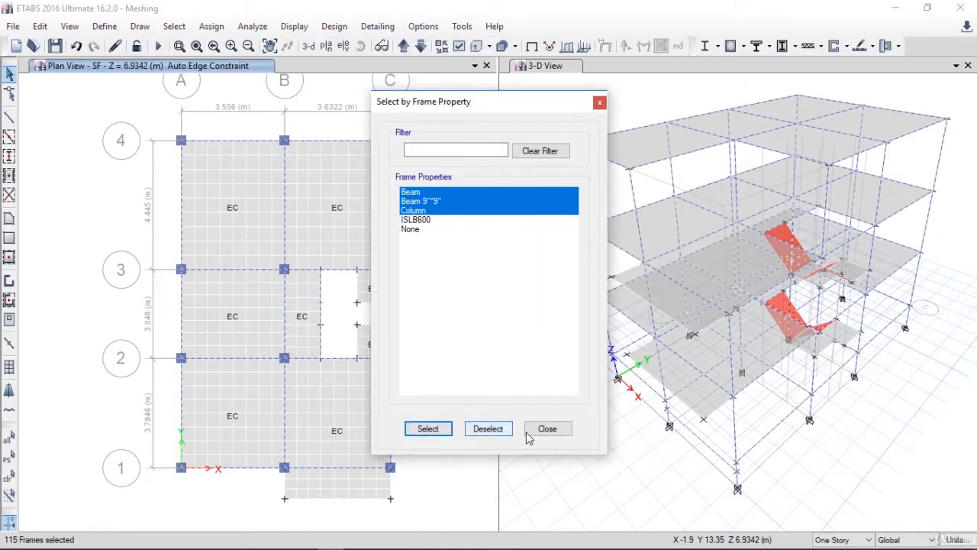
pyautogui.click(560, 431)
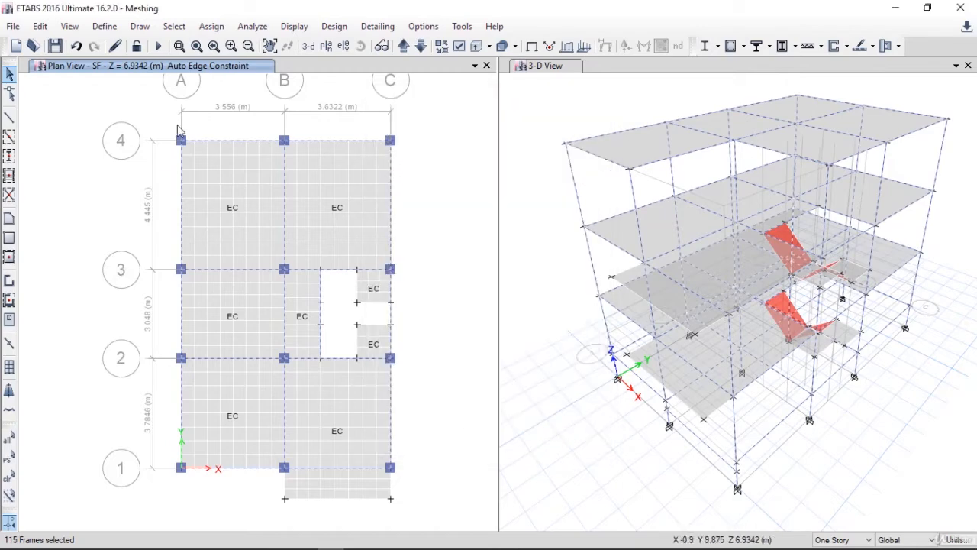
# Assign Auto Mesh at Intermediate Joints and Intersecting Frames/Edges to the selected beams and columns
pyautogui.click(210, 26)
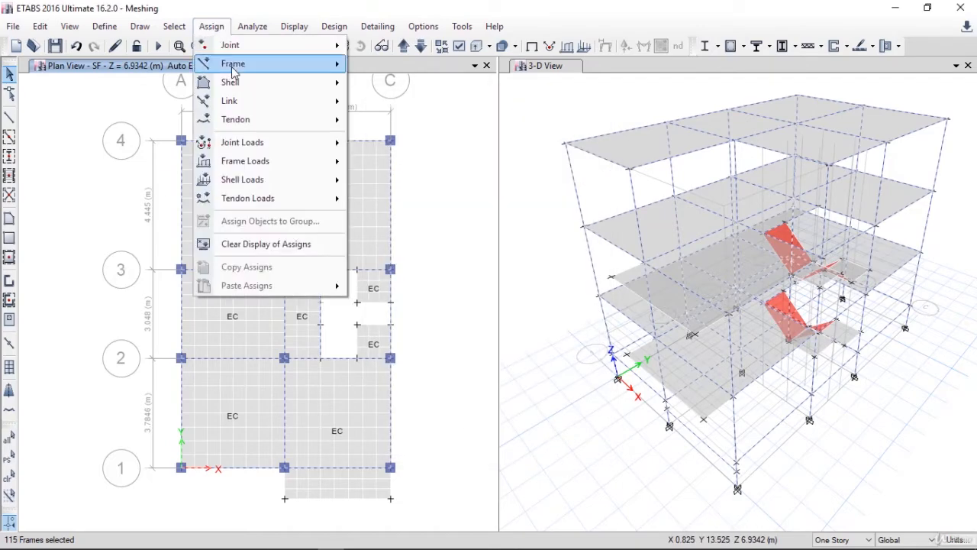
pyautogui.moveTo(233, 66)
pyautogui.click(430, 337)
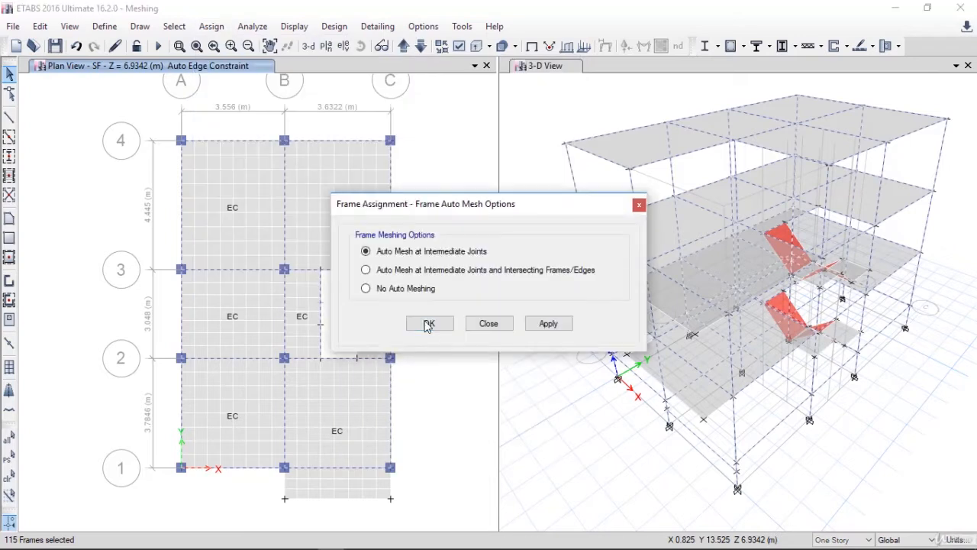
pyautogui.click(382, 269)
pyautogui.click(542, 328)
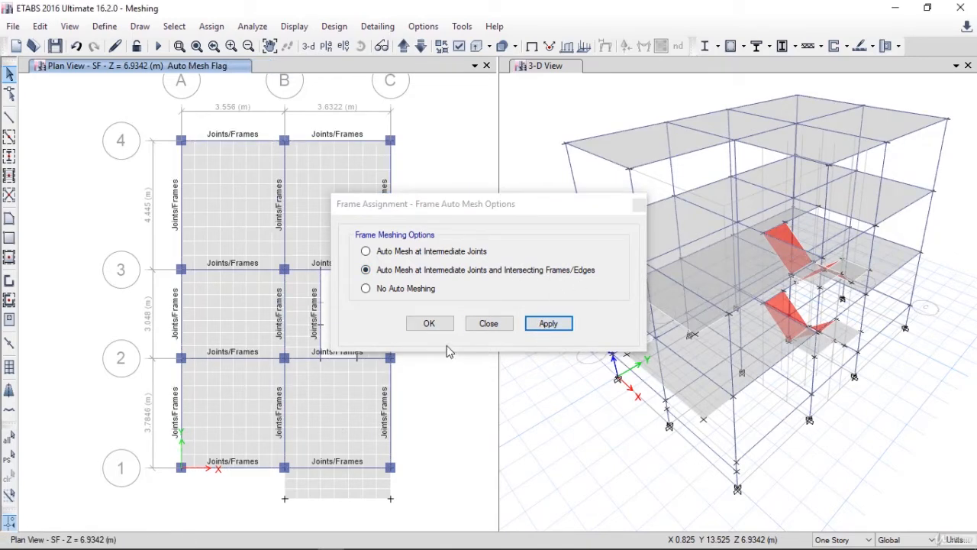
pyautogui.click(430, 323)
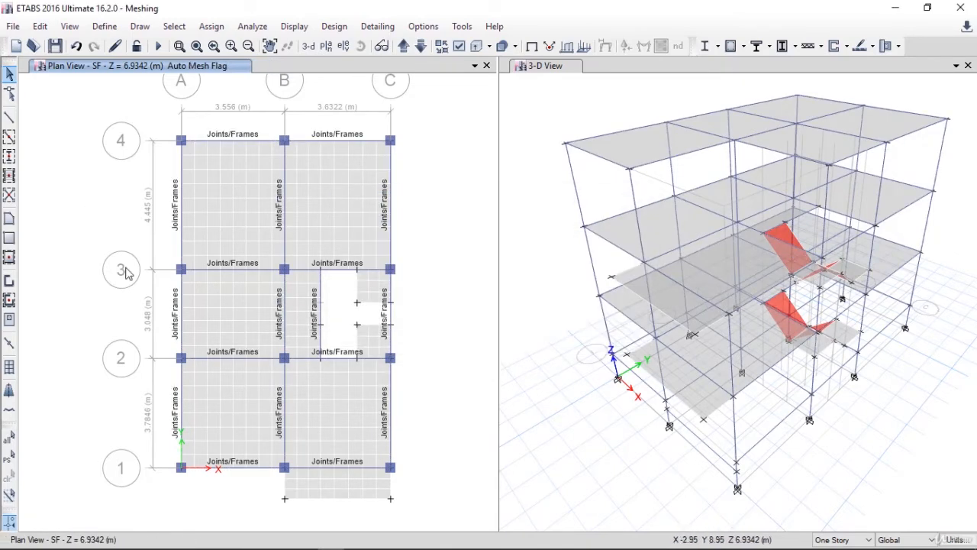
# Restore the previous frame selection and assign the floor meshing option that includes the selected frame objects in the mesh
pyautogui.click(10, 457)
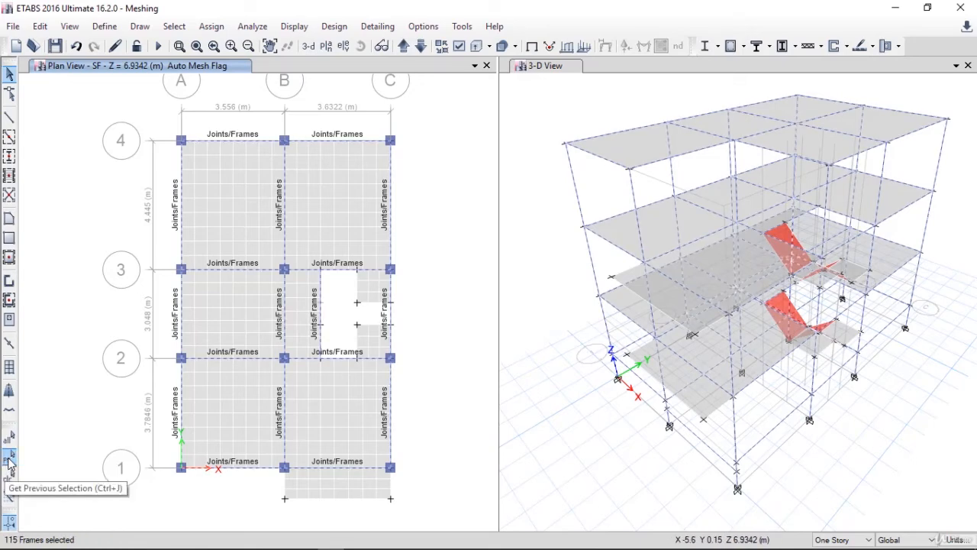
pyautogui.click(211, 26)
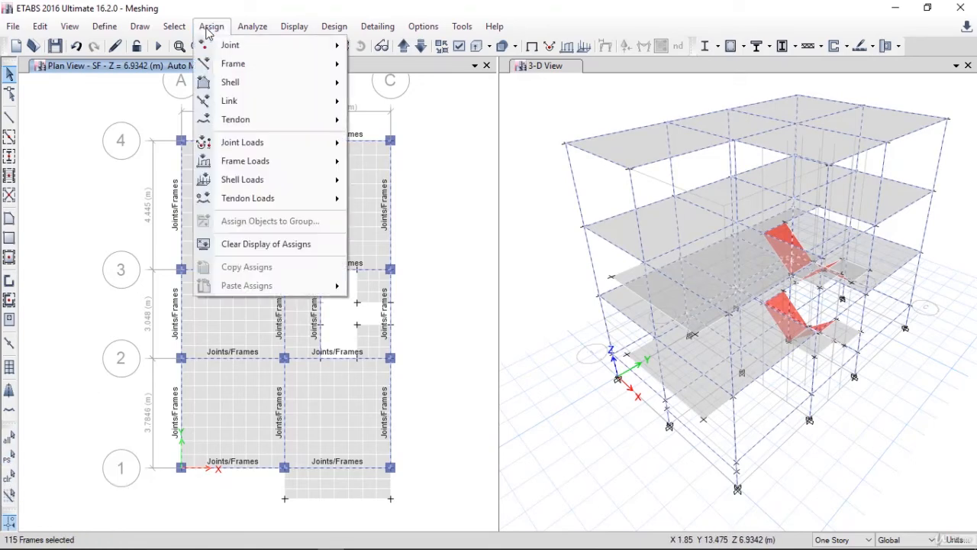
pyautogui.moveTo(237, 69)
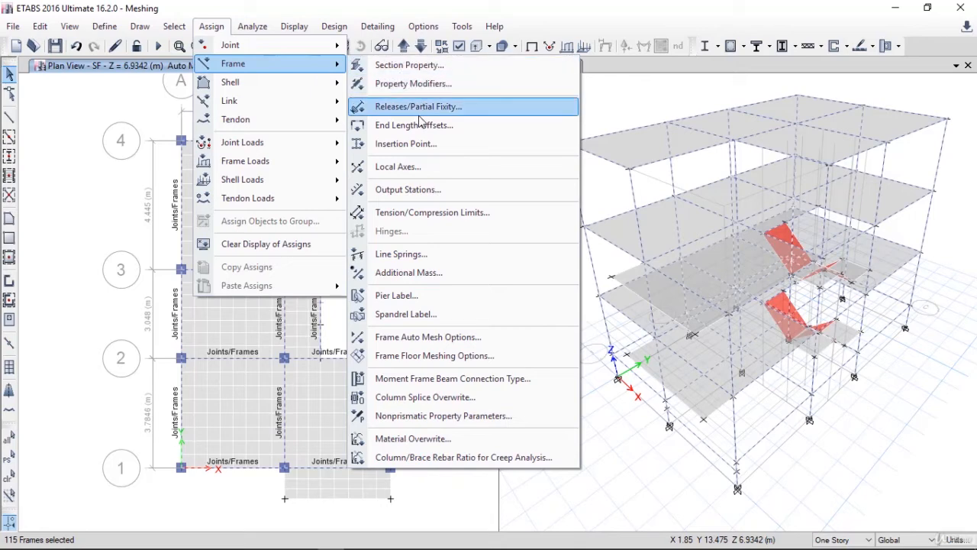
pyautogui.click(443, 356)
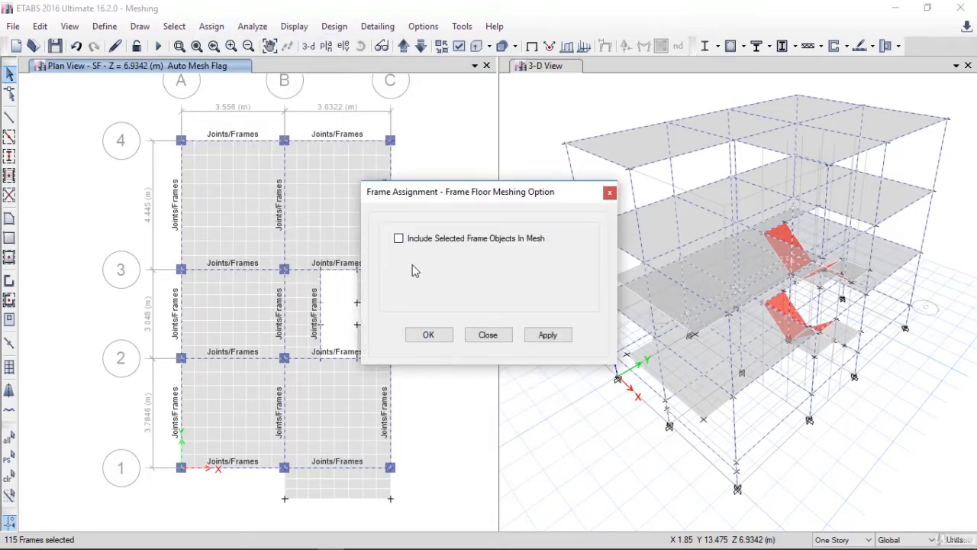
pyautogui.click(551, 341)
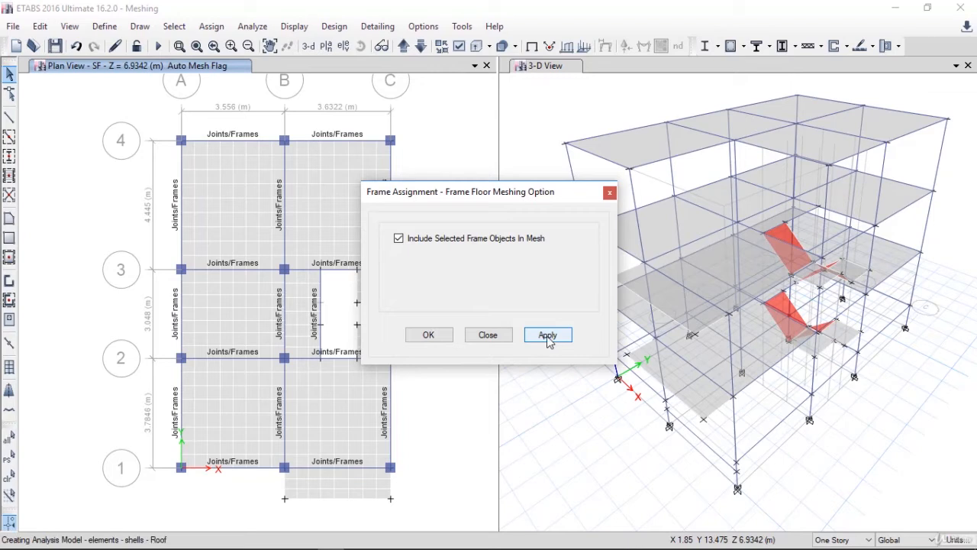
pyautogui.click(429, 336)
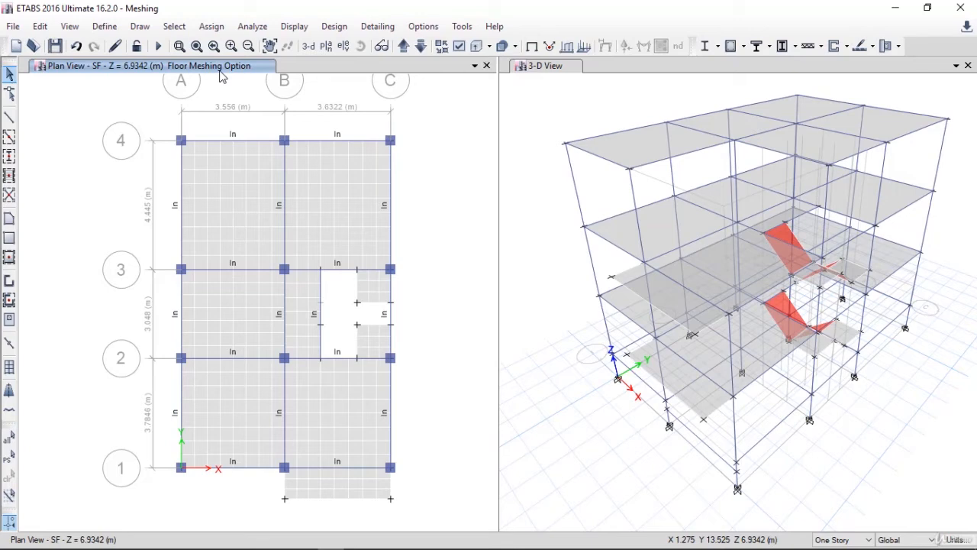
# Switch the plan view to the Roof story and clear the display of assignments
pyautogui.click(403, 46)
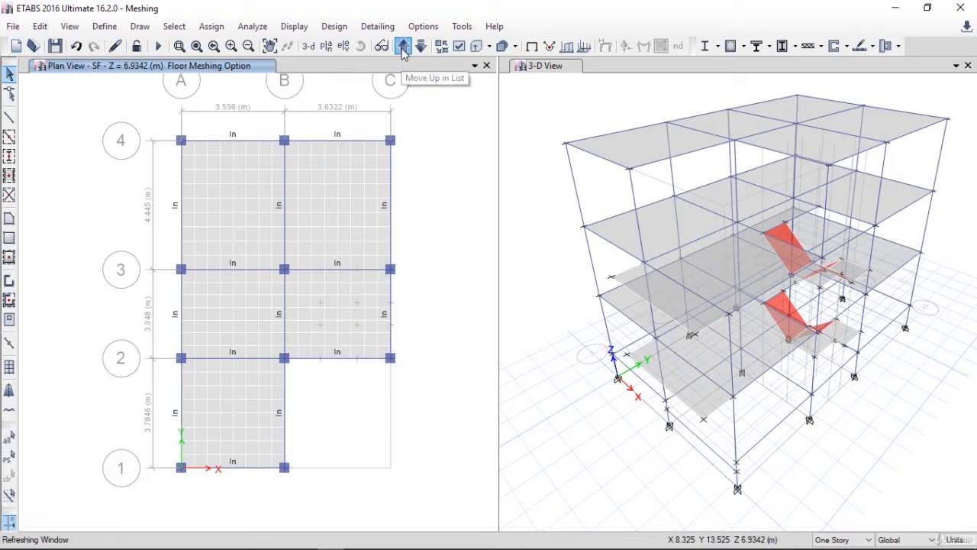
pyautogui.click(212, 26)
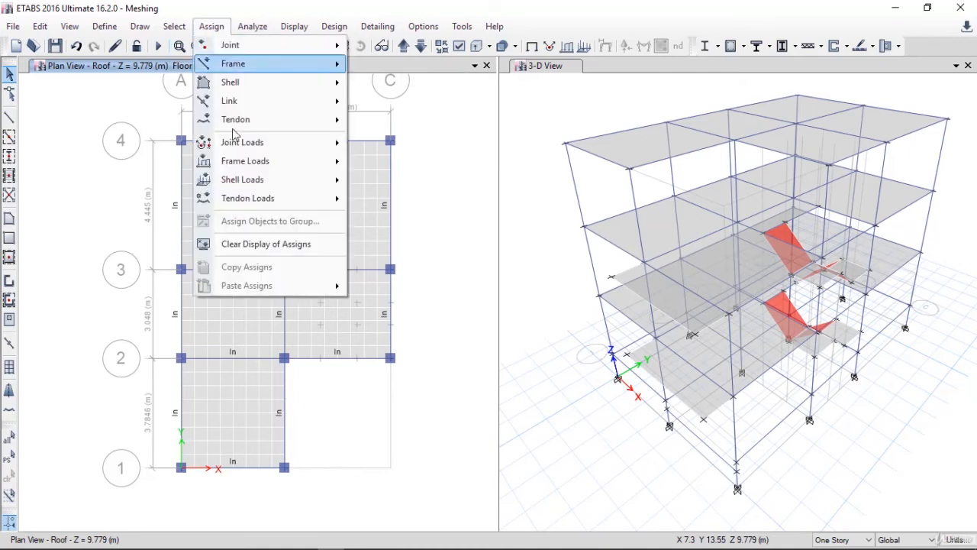
pyautogui.click(243, 244)
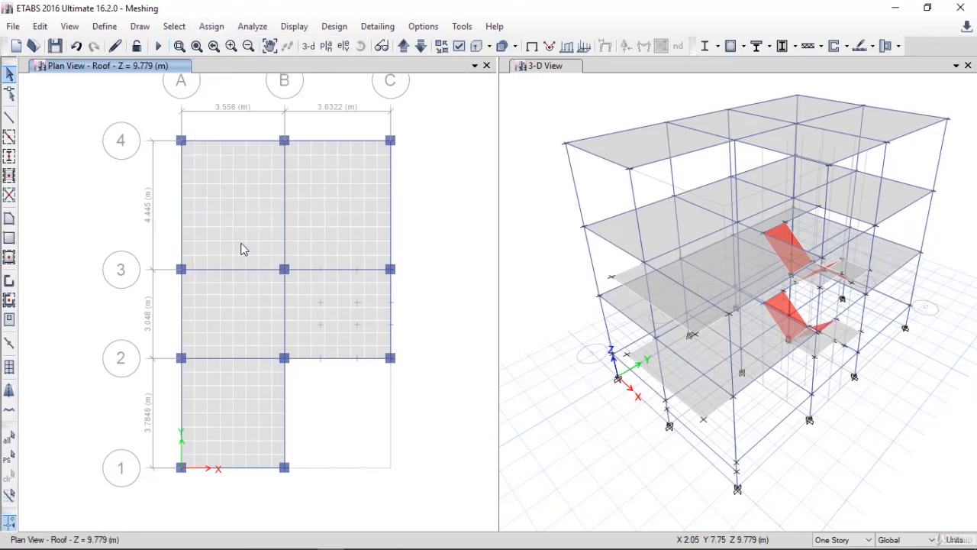
pyautogui.click(403, 46)
pyautogui.click(421, 45)
# Turn off the shell analysis mesh in the Roof plan view
pyautogui.click(459, 45)
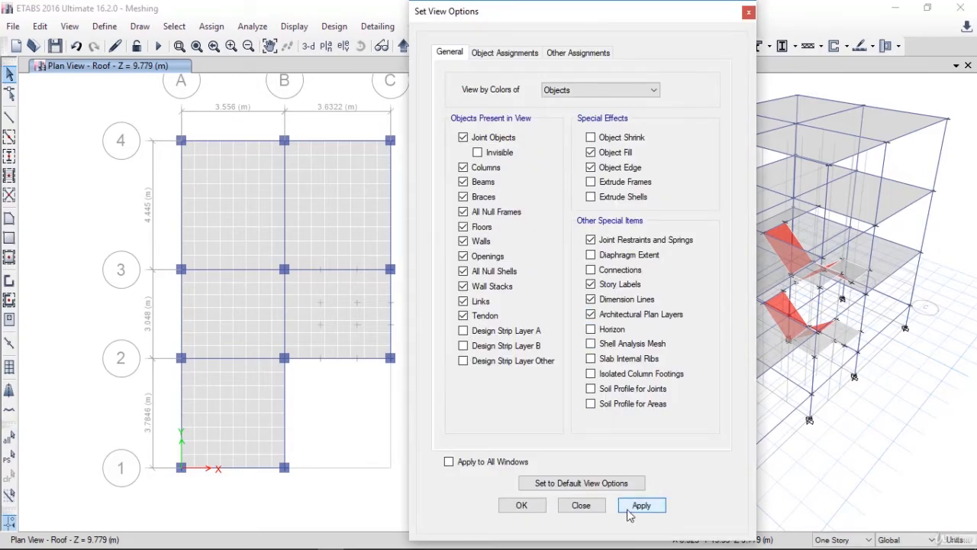
pyautogui.click(641, 505)
pyautogui.click(521, 505)
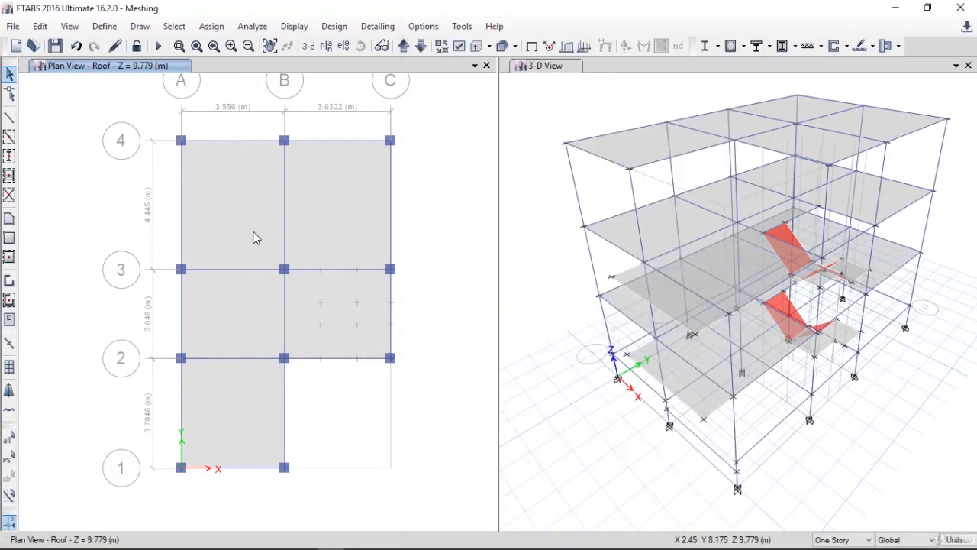
# Examine the loads assigned to the roof slab between grids A–B and 3–4
pyautogui.rightClick(234, 192)
pyautogui.click(499, 147)
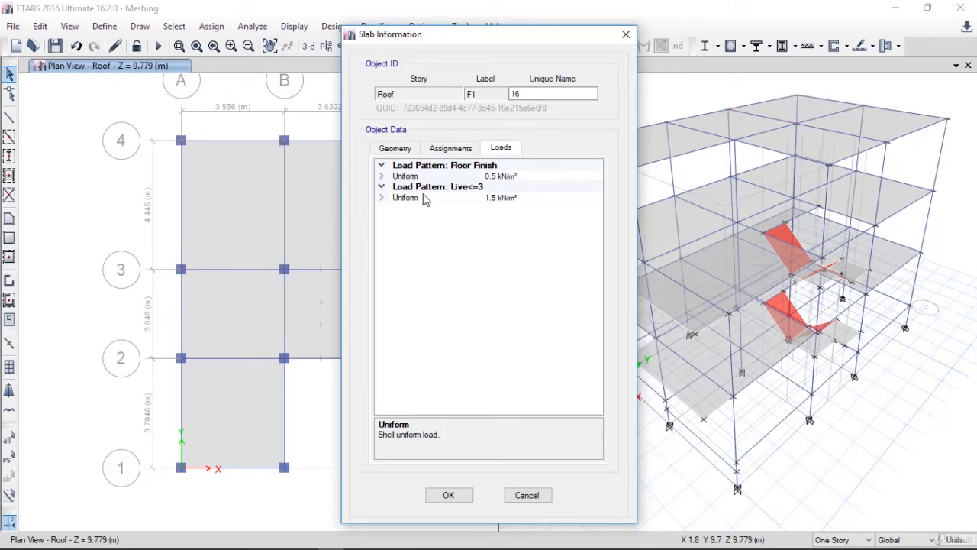
pyautogui.click(516, 496)
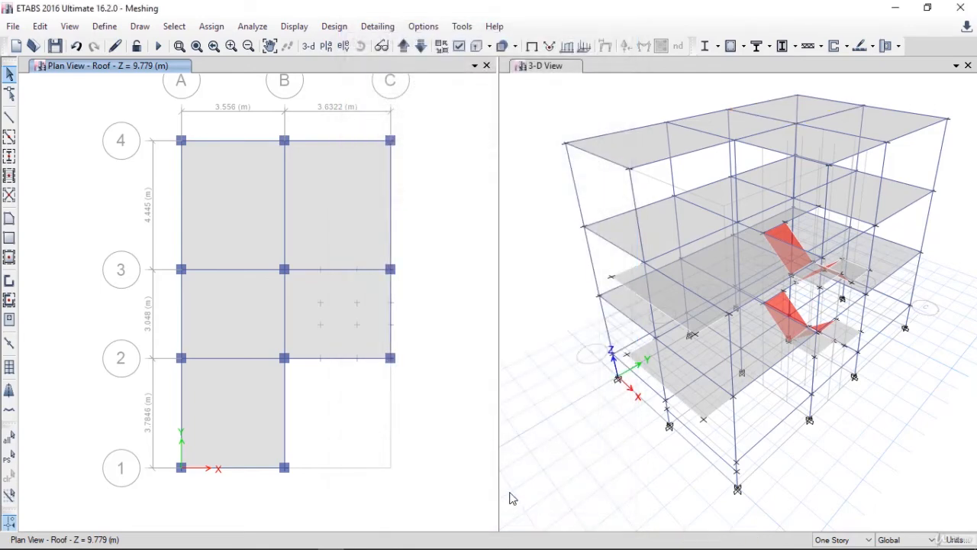
# Review the load patterns and mass multipliers defined in mass source MsSrc1
pyautogui.click(106, 27)
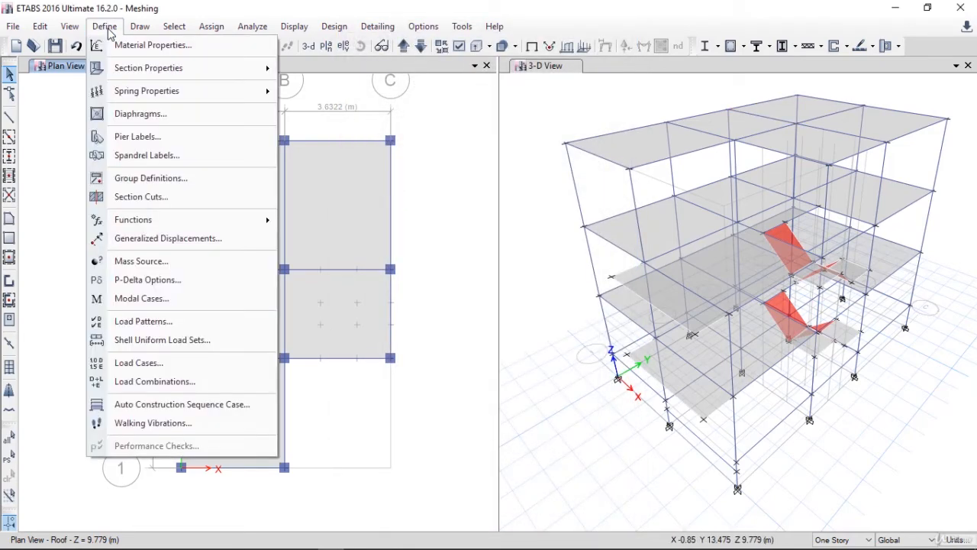
pyautogui.click(128, 260)
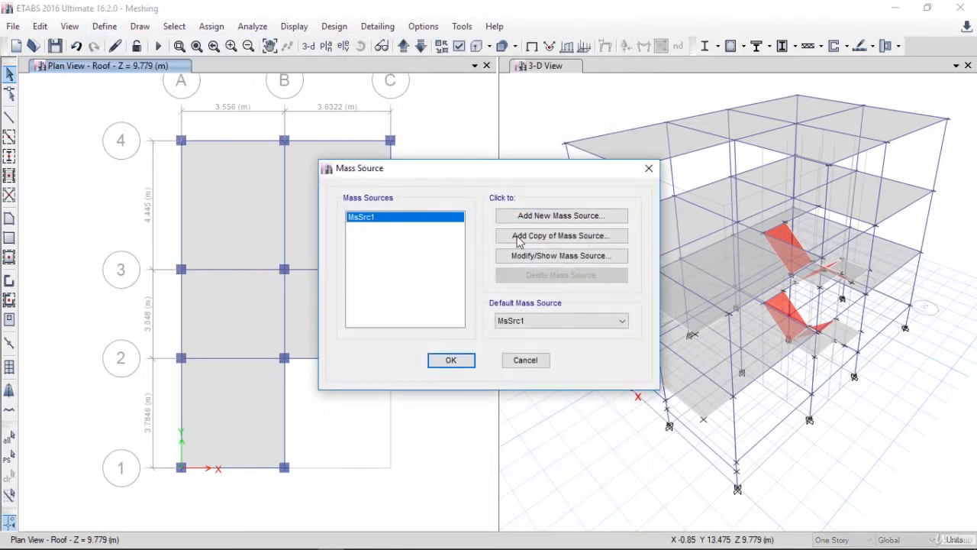
pyautogui.click(533, 263)
pyautogui.click(539, 257)
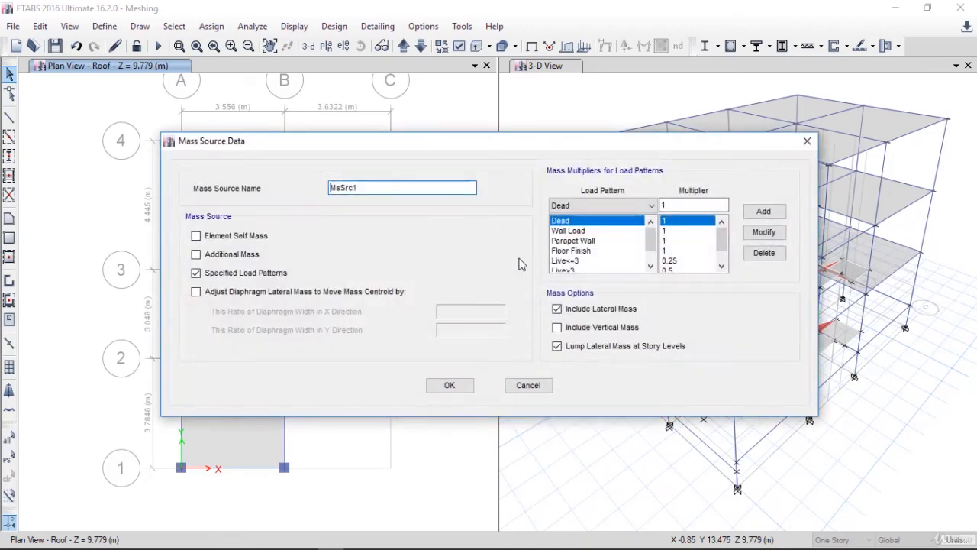
pyautogui.moveTo(493, 134); pyautogui.dragTo(523, 100)
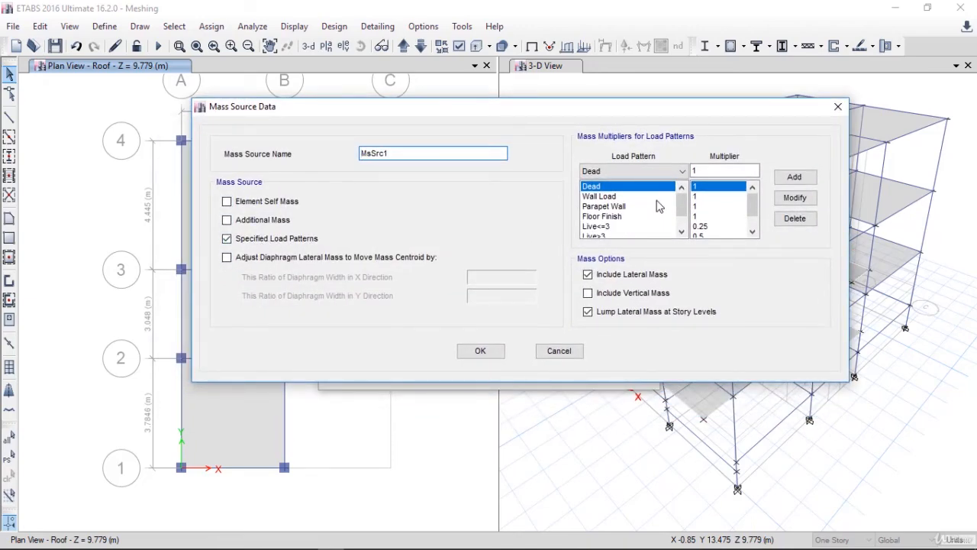
pyautogui.scroll(-1, 658, 206)
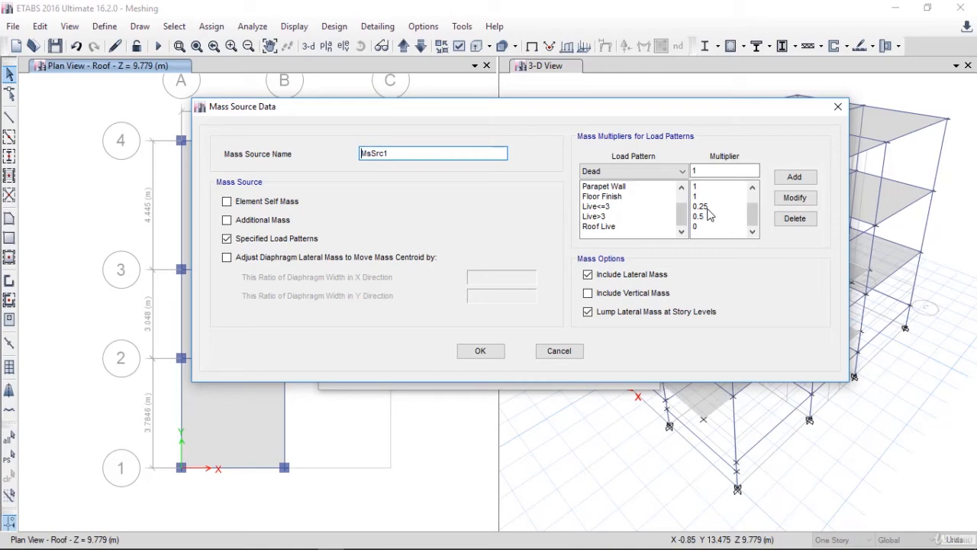
pyautogui.scroll(1, 589, 238)
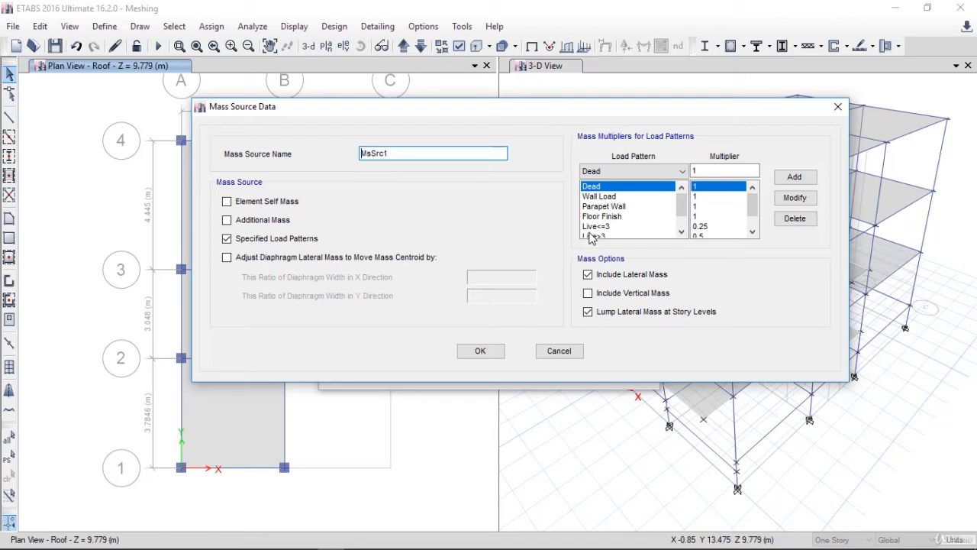
pyautogui.scroll(-2, 620, 227)
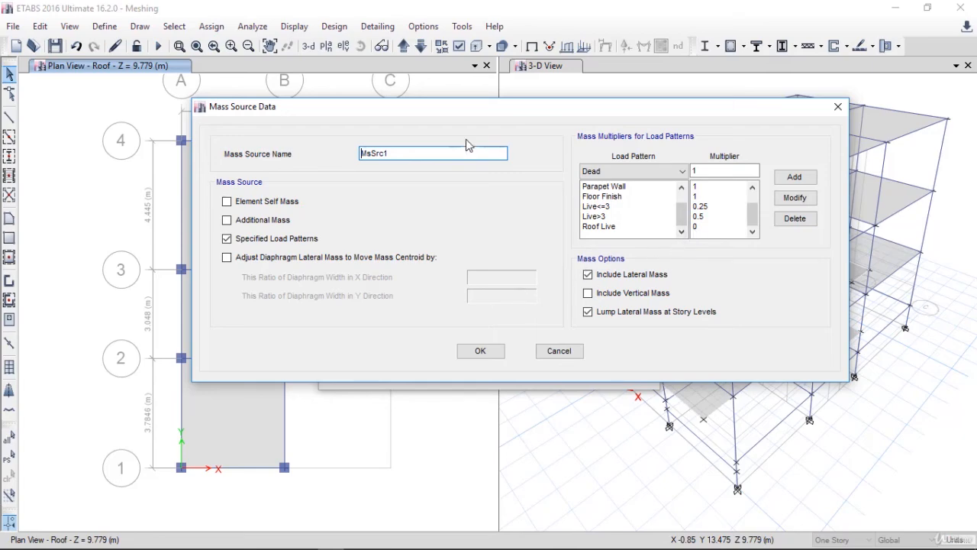
pyautogui.click(489, 356)
pyautogui.click(450, 359)
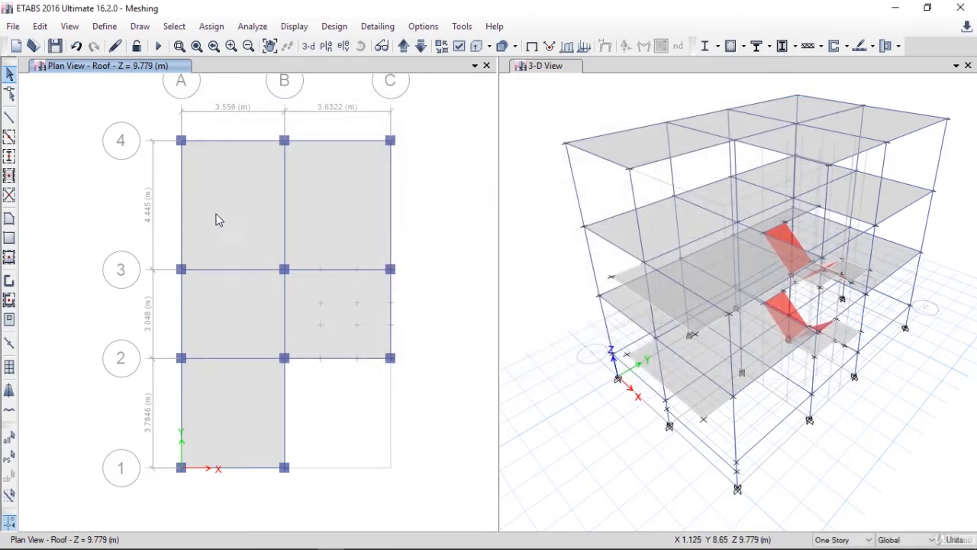
# Recheck the loads on the roof slab at grids A–B and 3–4, and delete the uniform Live<=3 loads from all five roof slabs
pyautogui.rightClick(223, 209)
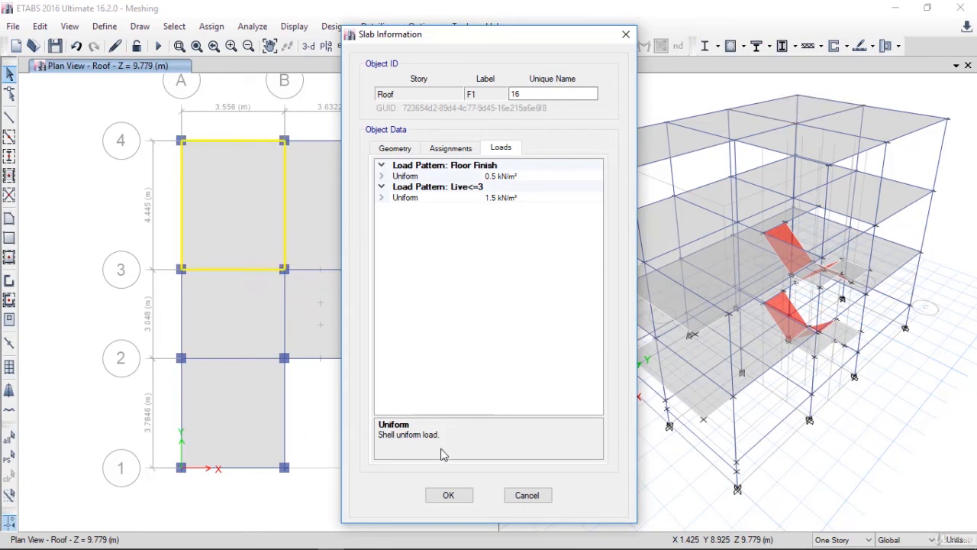
pyautogui.click(516, 496)
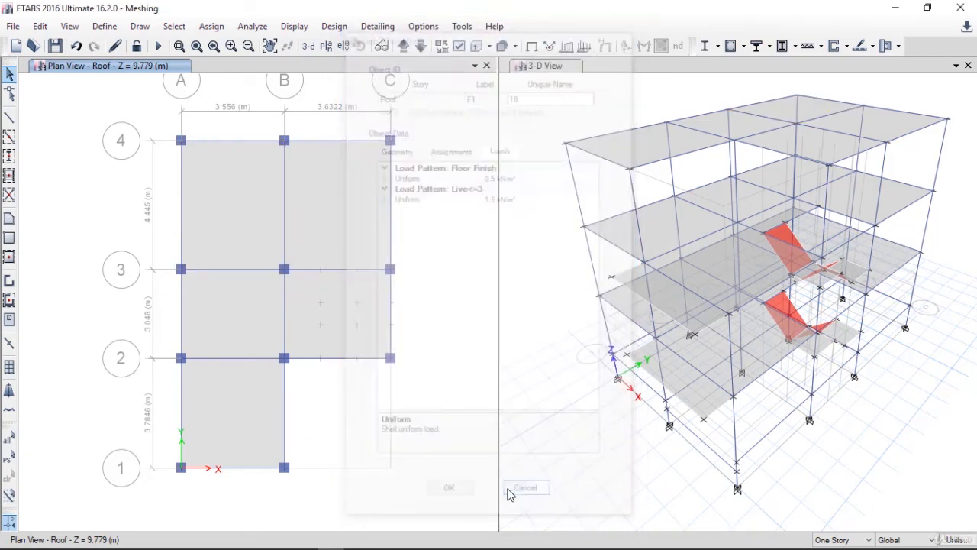
pyautogui.click(317, 226)
pyautogui.click(319, 323)
pyautogui.click(246, 324)
pyautogui.click(247, 404)
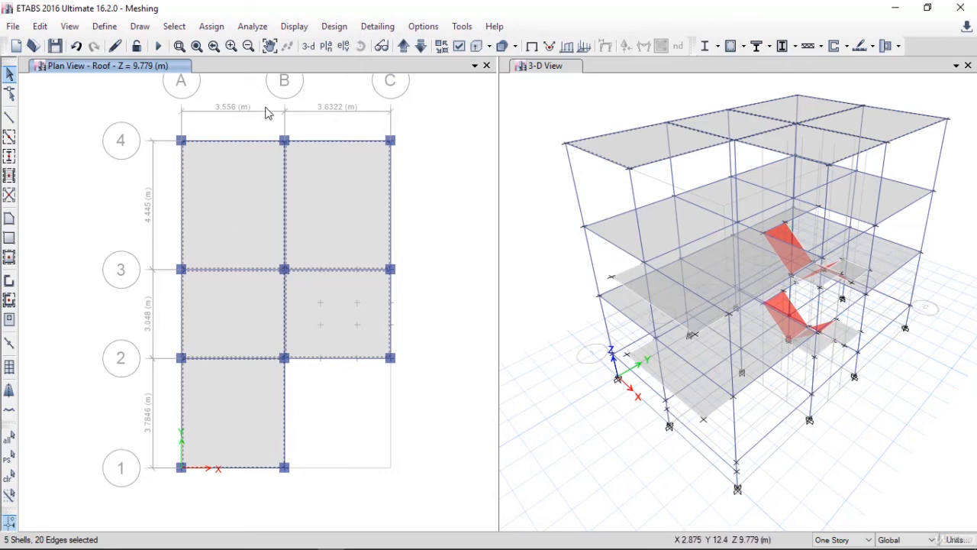
pyautogui.click(211, 26)
pyautogui.moveTo(242, 180)
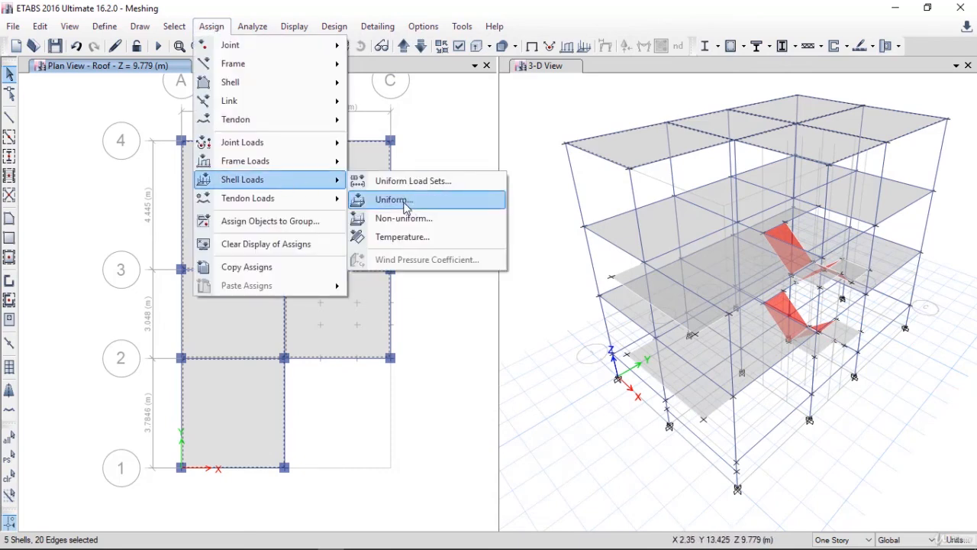
pyautogui.click(406, 200)
pyautogui.moveTo(420, 190); pyautogui.dragTo(479, 156)
pyautogui.click(580, 194)
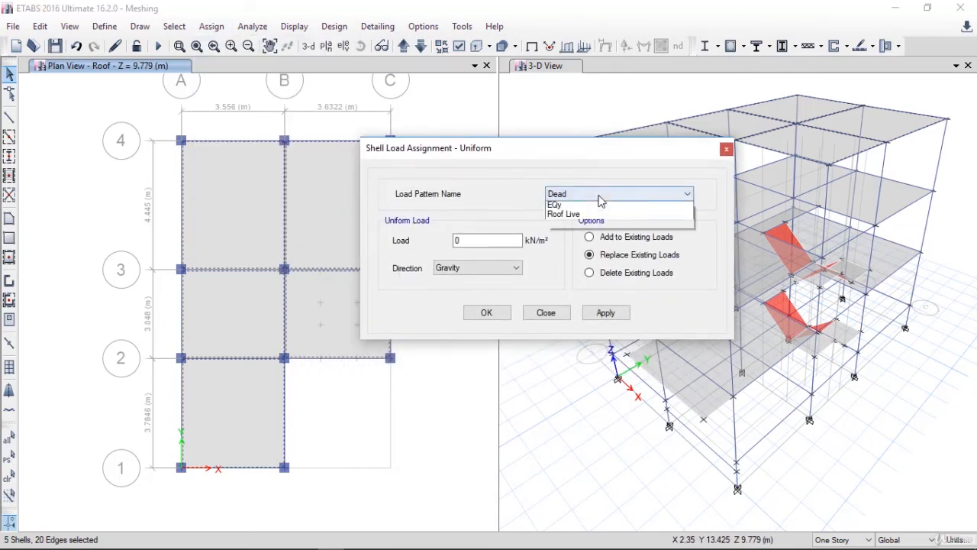
pyautogui.click(588, 244)
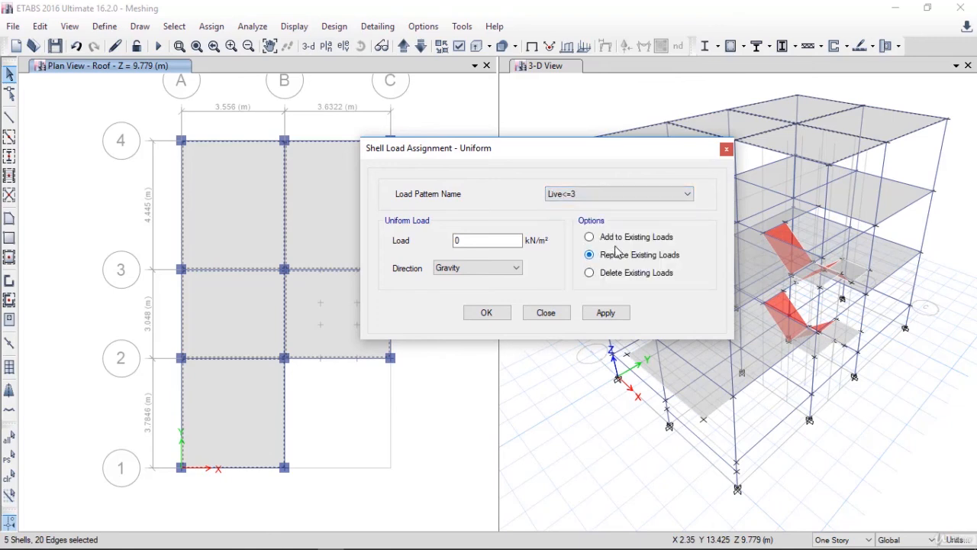
pyautogui.click(607, 279)
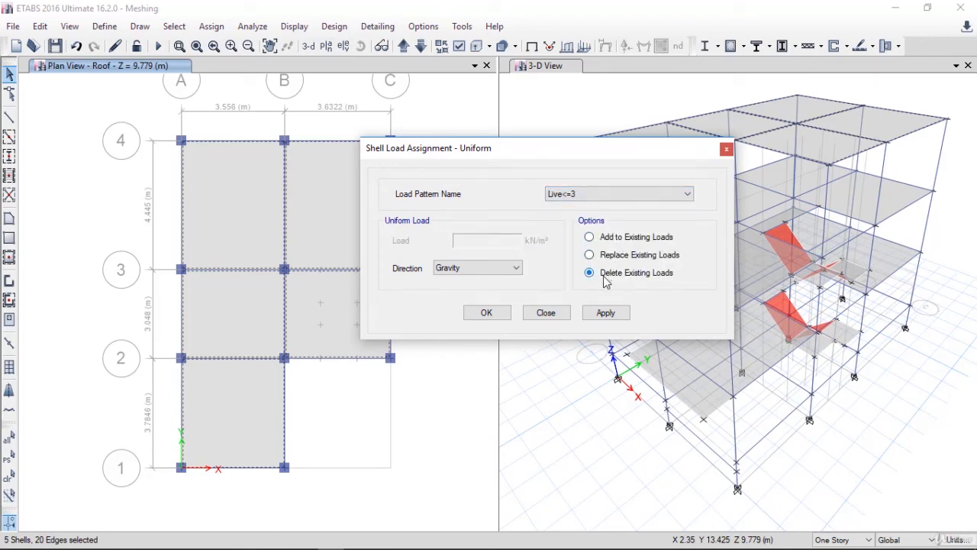
pyautogui.click(605, 313)
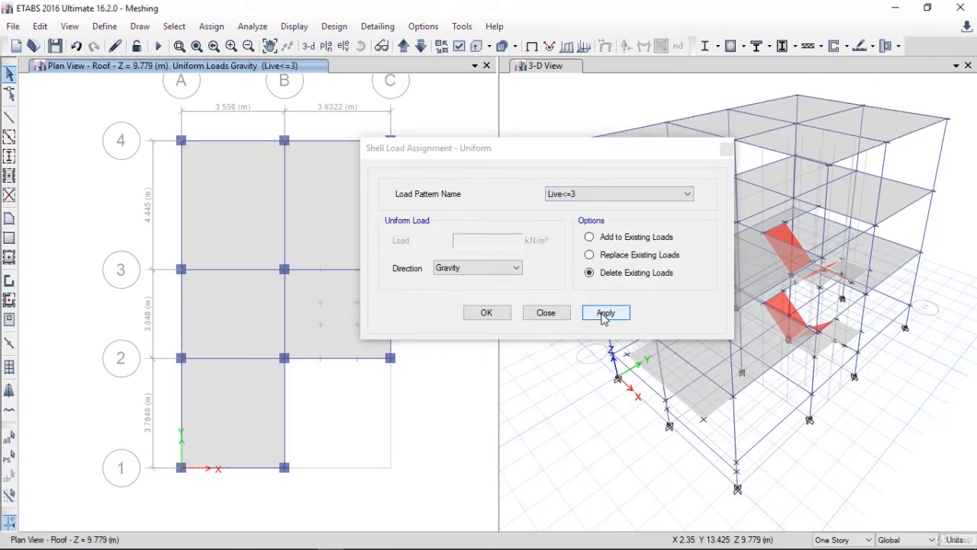
# Reselect the five roof slabs and assign a 1.5 kN/m² uniform Roof Live load in the gravity direction, replacing existing loads
pyautogui.click(9, 459)
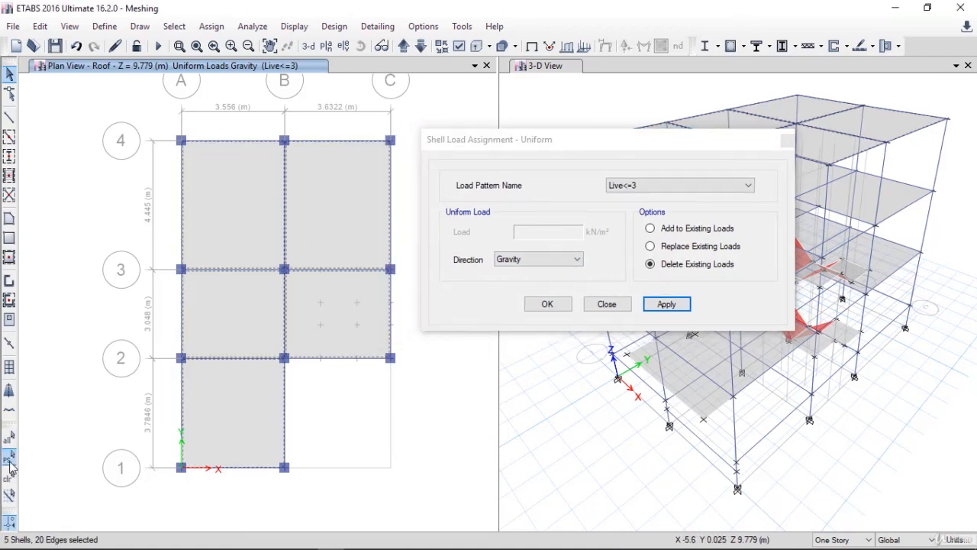
pyautogui.click(726, 187)
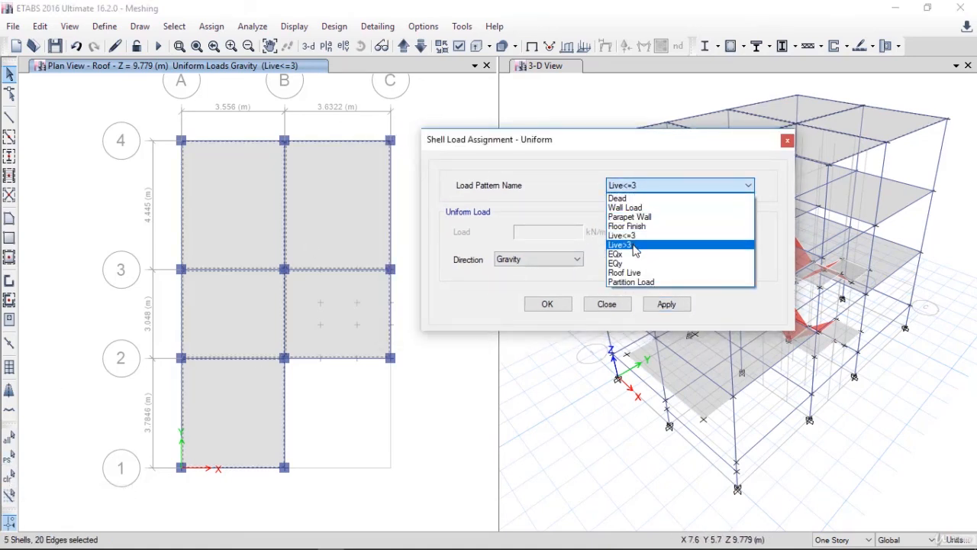
pyautogui.click(624, 272)
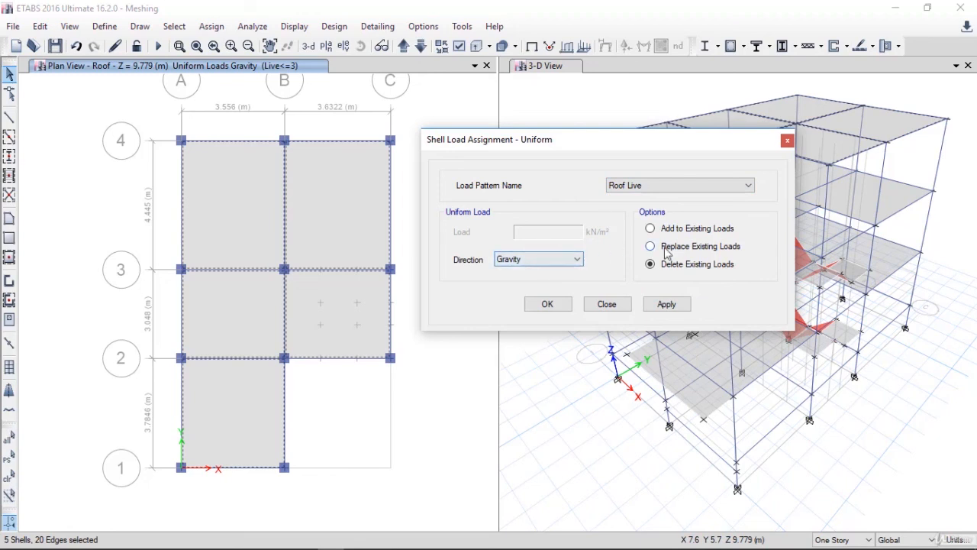
pyautogui.click(669, 250)
pyautogui.moveTo(542, 231); pyautogui.dragTo(394, 229)
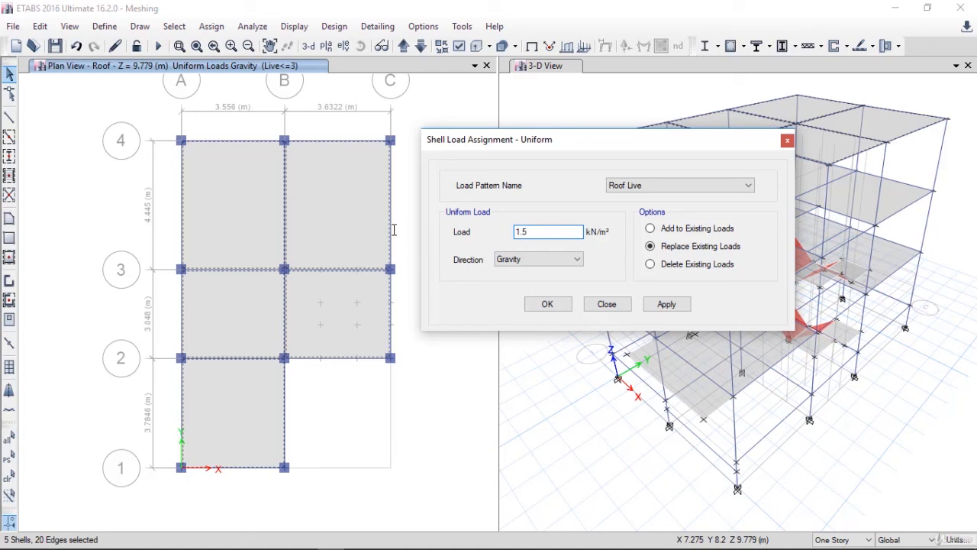
pyautogui.write('1.5')
pyautogui.click(666, 304)
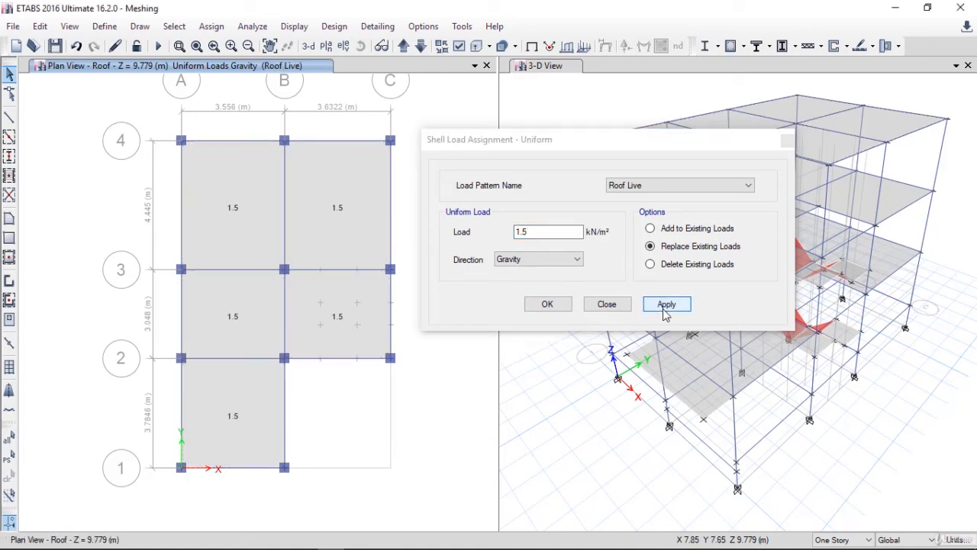
pyautogui.click(547, 304)
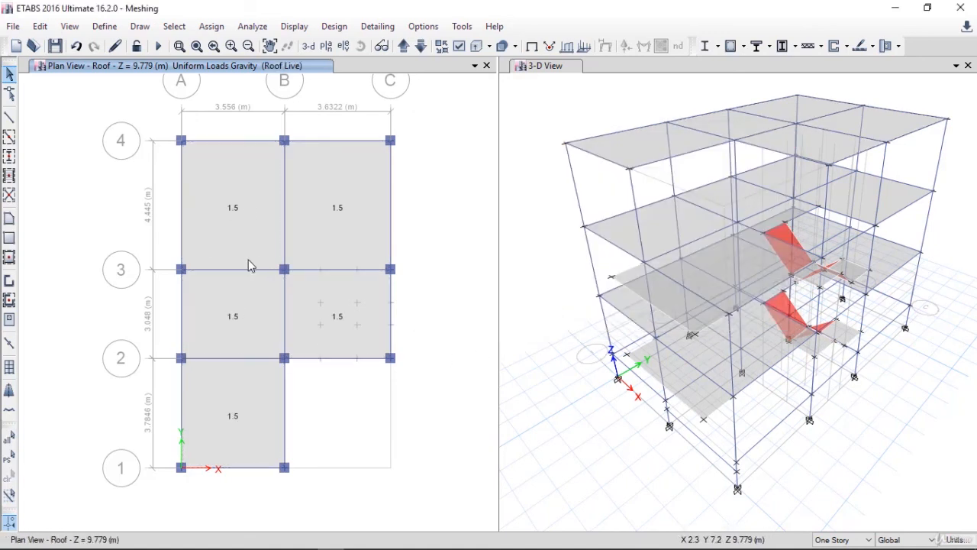